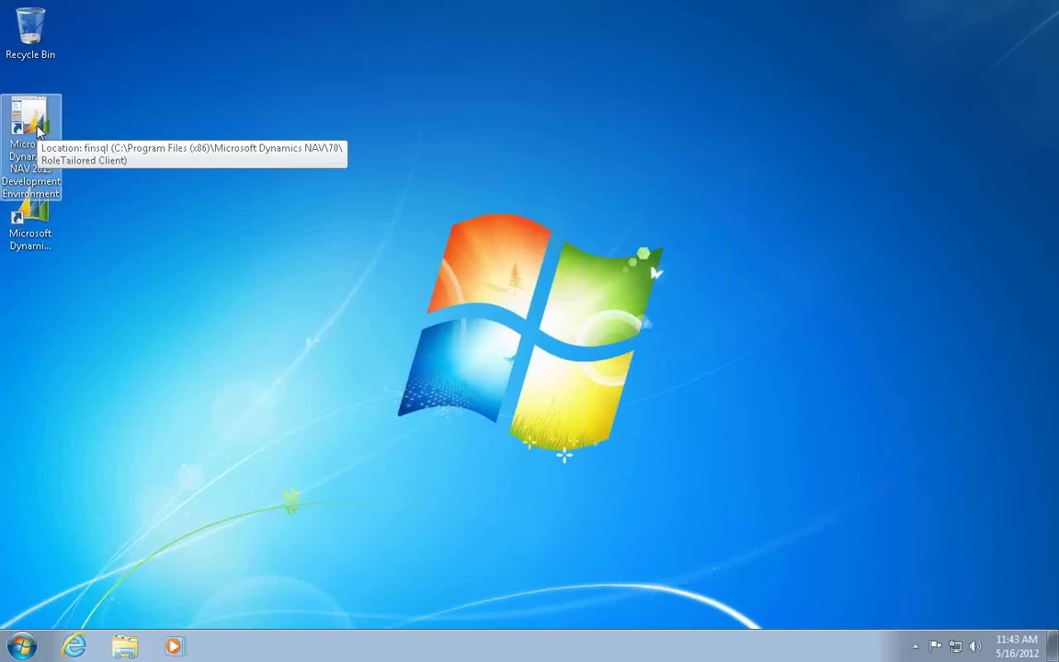
# Step: Launch the Development Environment and import the first Easy Security object file, creating 233 objects
pyautogui.doubleClick(37, 131)
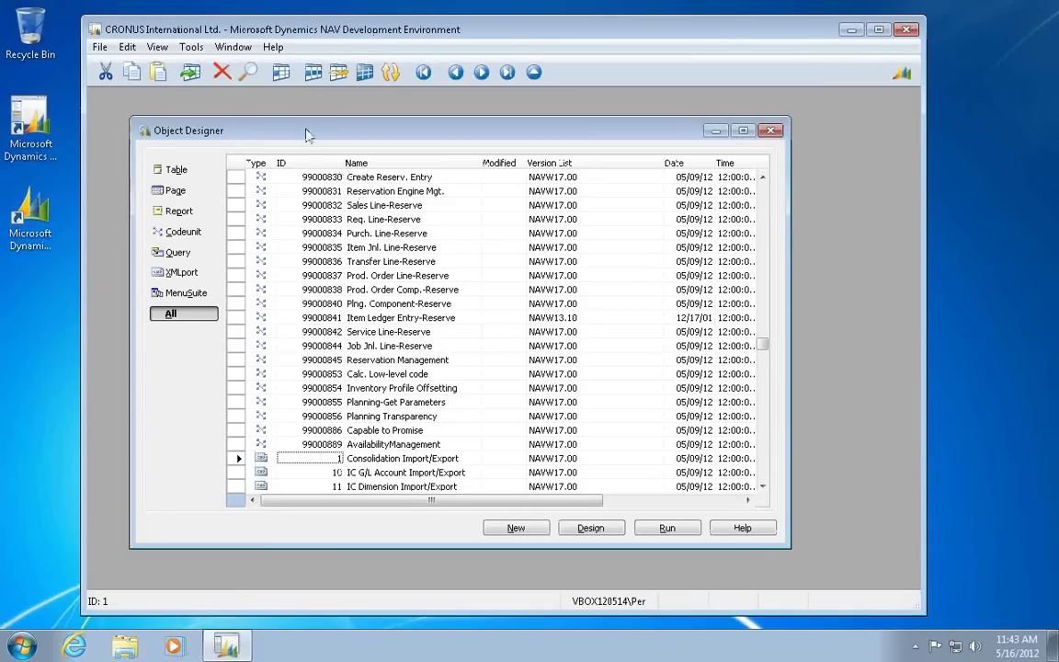
pyautogui.click(99, 47)
pyautogui.click(129, 206)
pyautogui.click(276, 127)
pyautogui.click(516, 361)
pyautogui.click(526, 391)
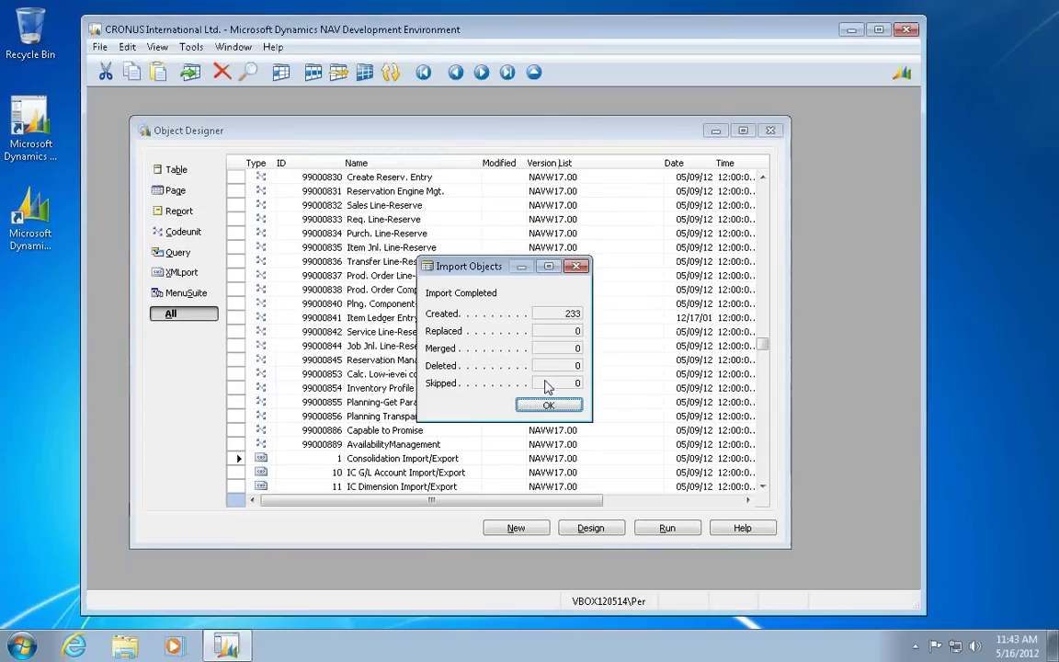
pyautogui.click(549, 406)
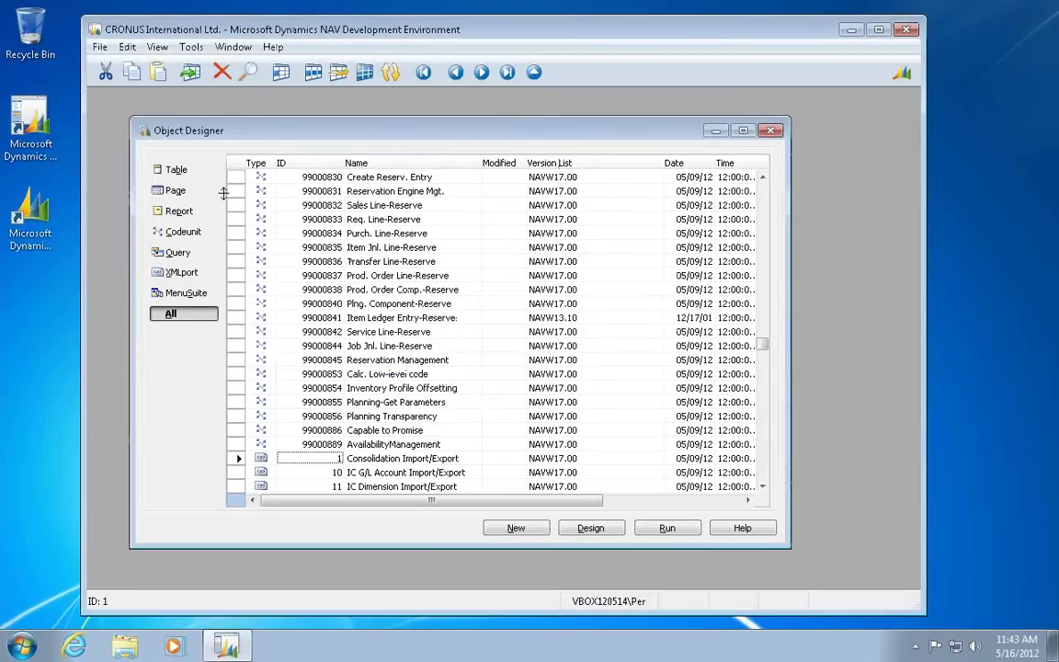
# Step: Import the ESRCC Empty Objects file, creating 4 more objects
pyautogui.click(99, 46)
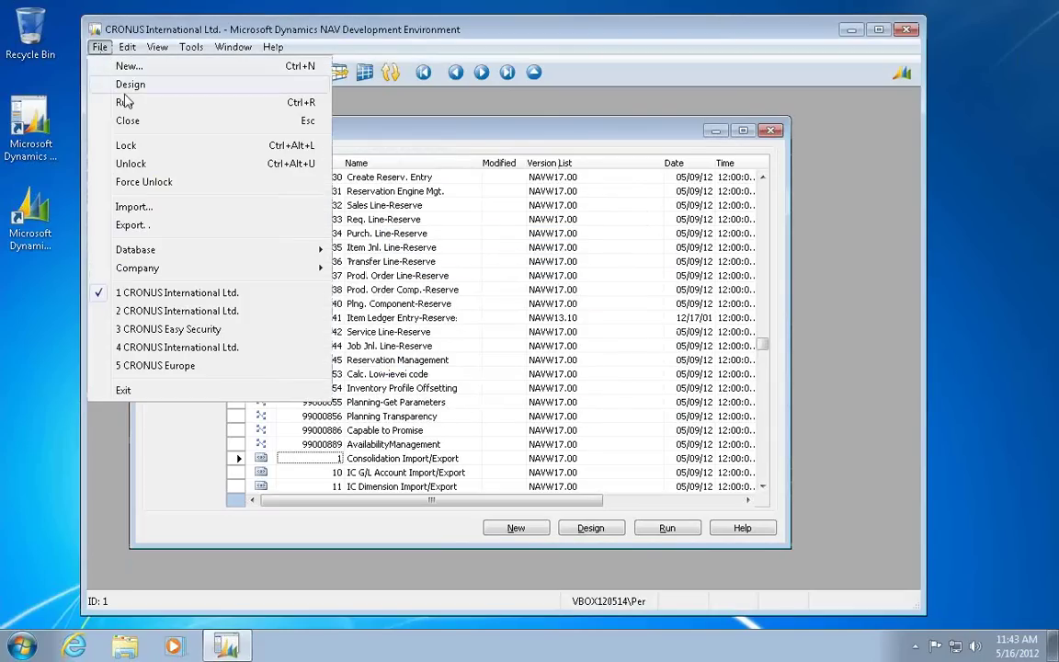
pyautogui.click(138, 221)
pyautogui.click(257, 170)
pyautogui.click(585, 362)
pyautogui.click(526, 388)
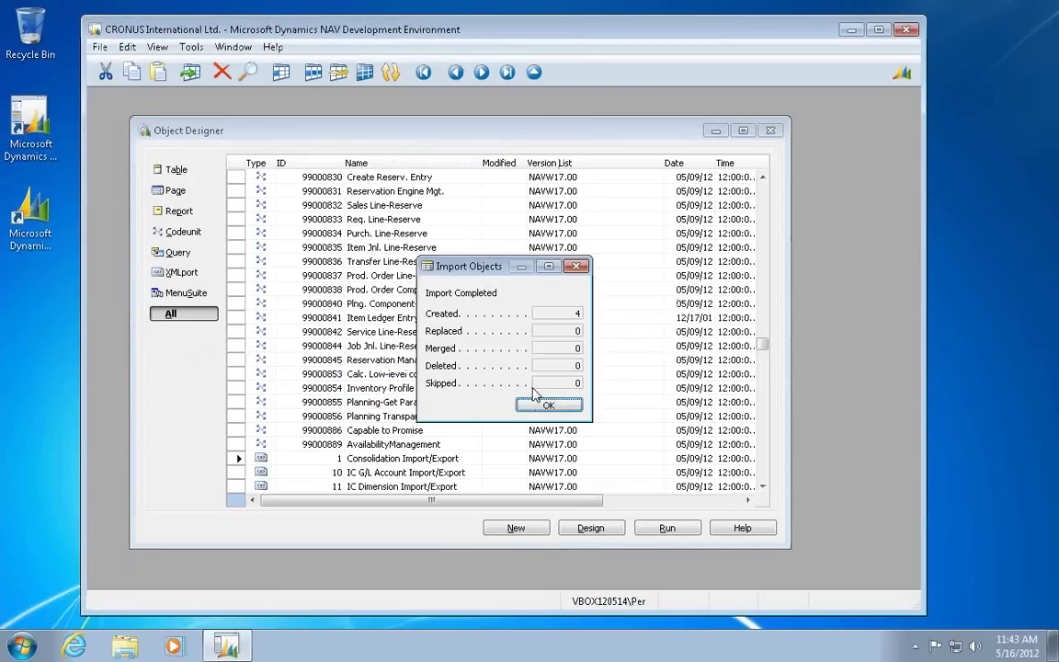
pyautogui.click(549, 406)
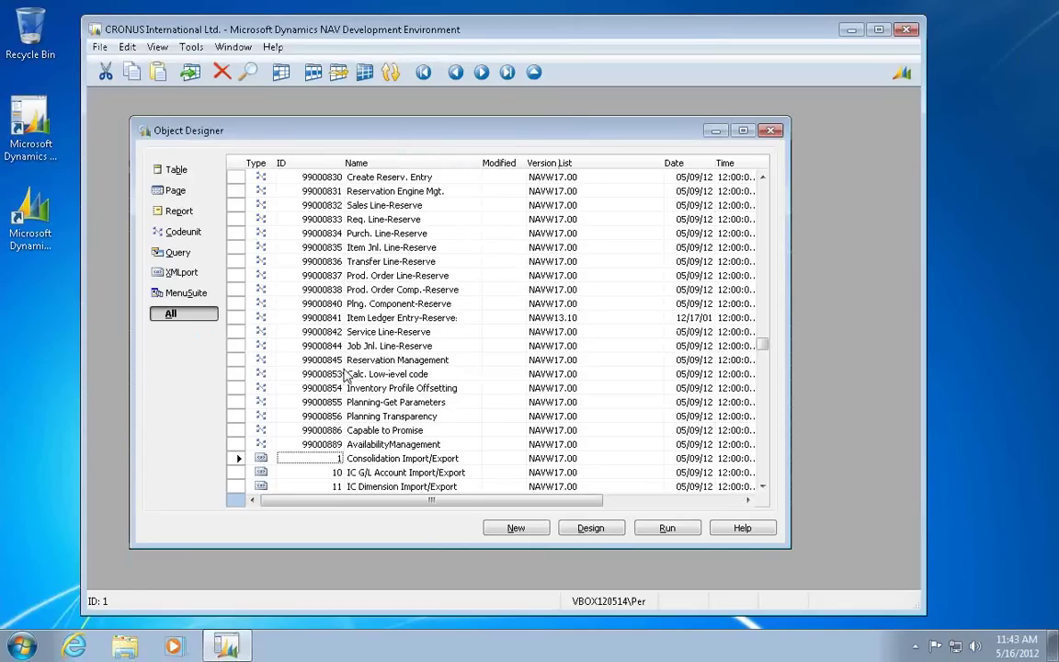
# Step: Filter Object Designer to ID 14123521 and run the ES Security Setup page, accepting the prompts
pyautogui.write('14123521')
pyautogui.press('Escape')
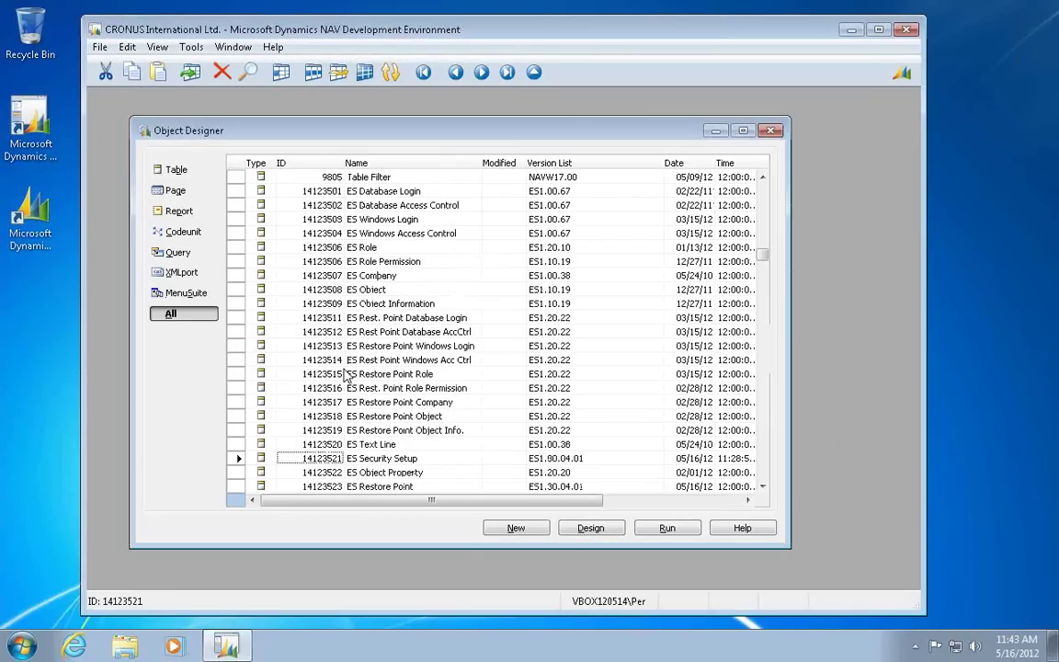
pyautogui.press('F7')
pyautogui.press('Return')
pyautogui.press('Down')
pyautogui.press('Tab')
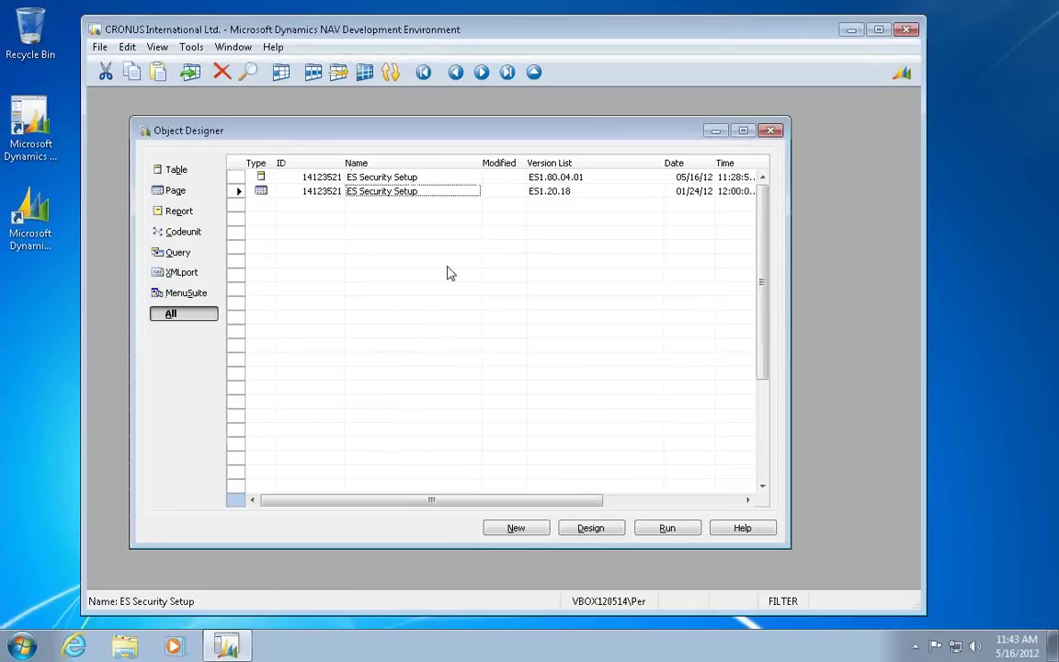
pyautogui.click(667, 529)
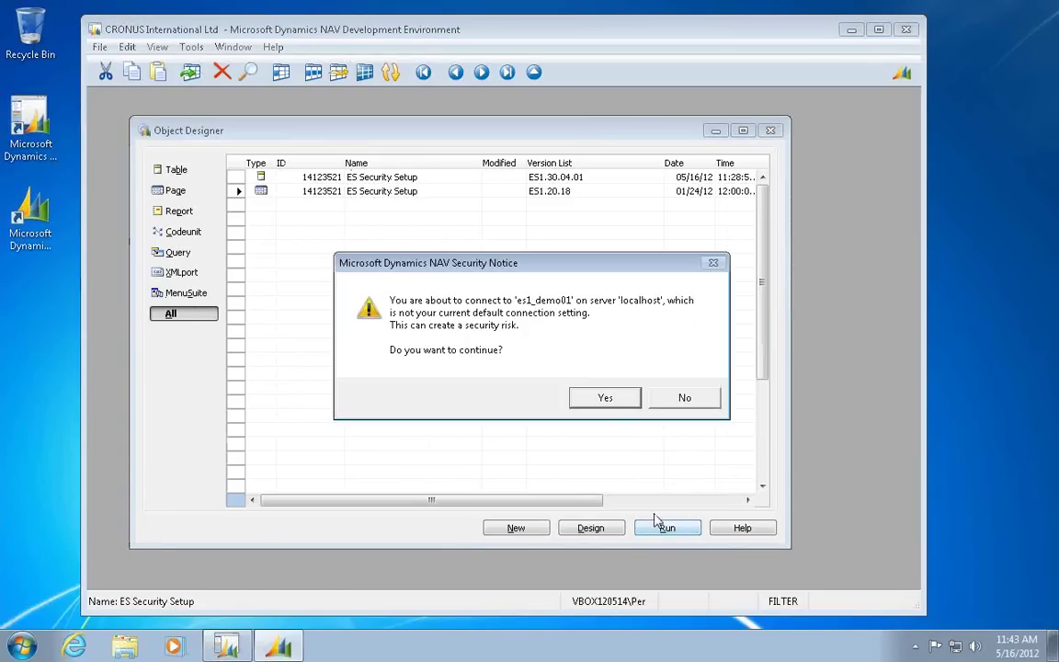
pyautogui.click(606, 399)
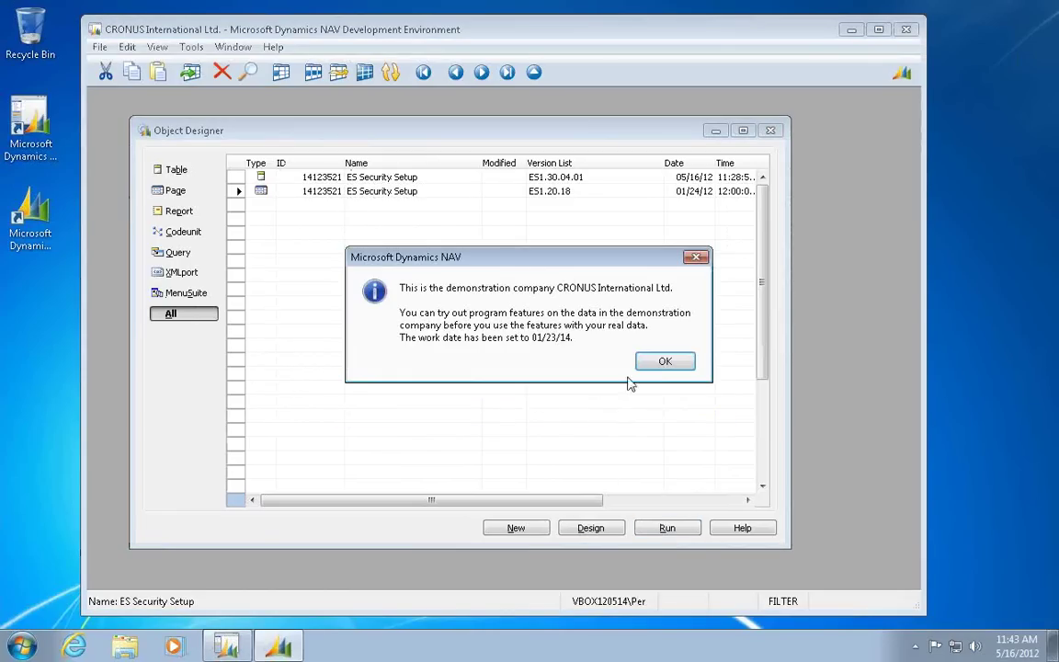
pyautogui.click(660, 364)
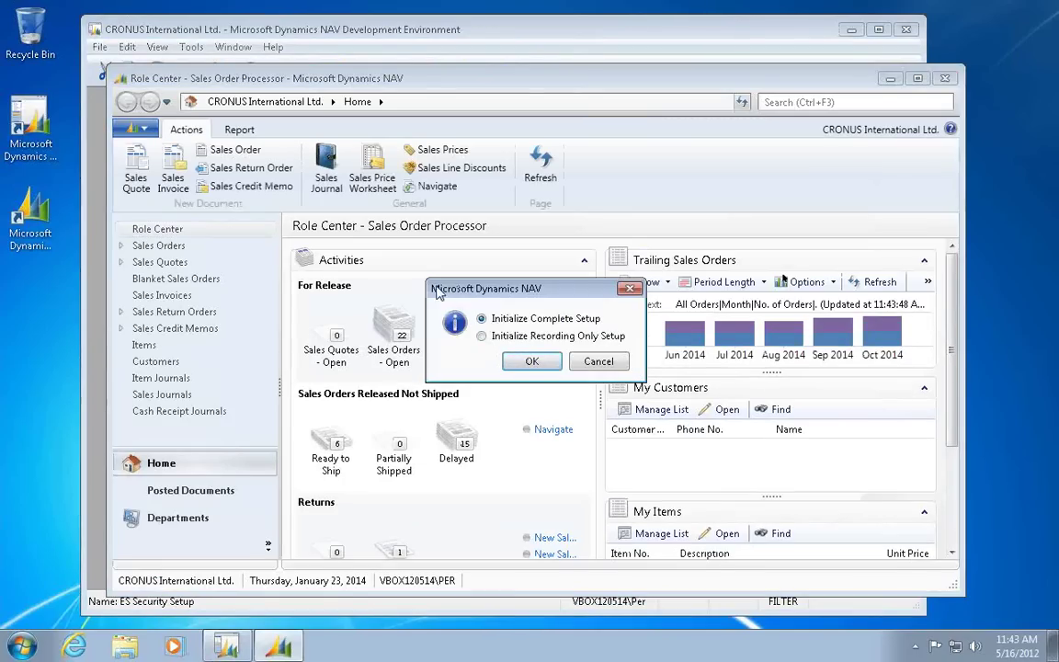
# Step: Choose complete setup, enable Source Code Analyzer reading All Objects.txt, and enable Create Variables
pyautogui.click(533, 363)
pyautogui.click(548, 359)
pyautogui.click(635, 378)
pyautogui.click(312, 335)
pyautogui.click(469, 378)
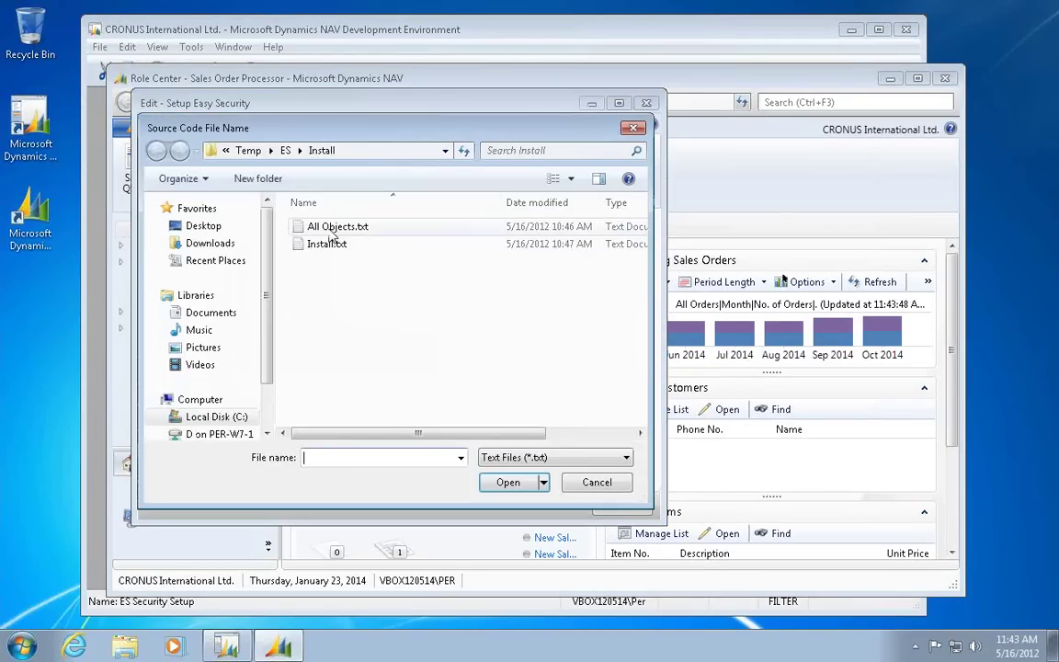
pyautogui.click(308, 230)
pyautogui.click(508, 482)
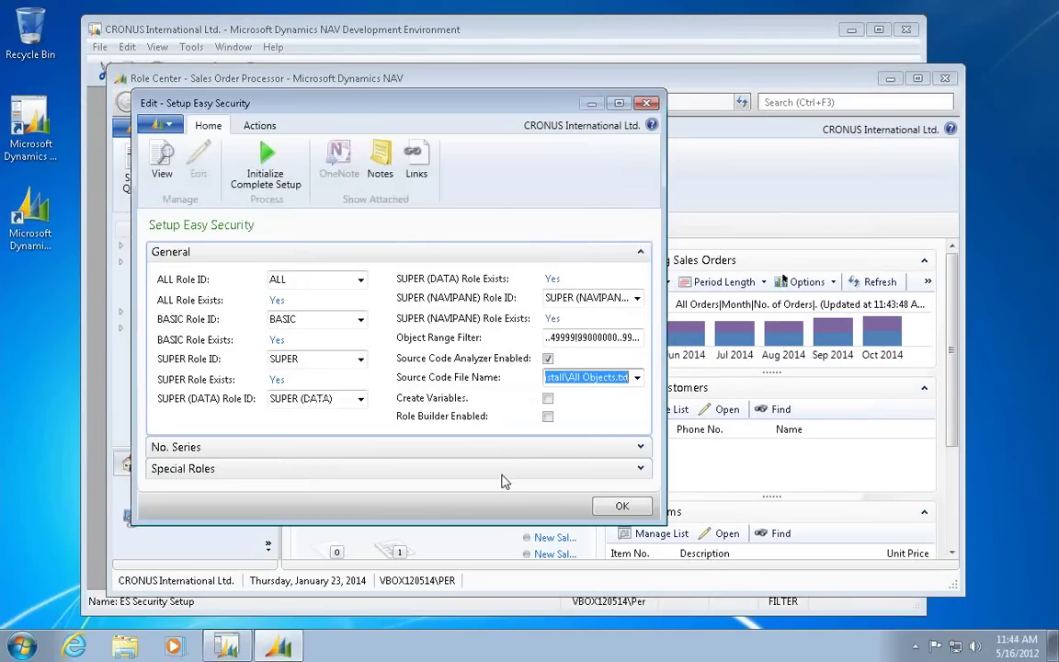
pyautogui.click(548, 399)
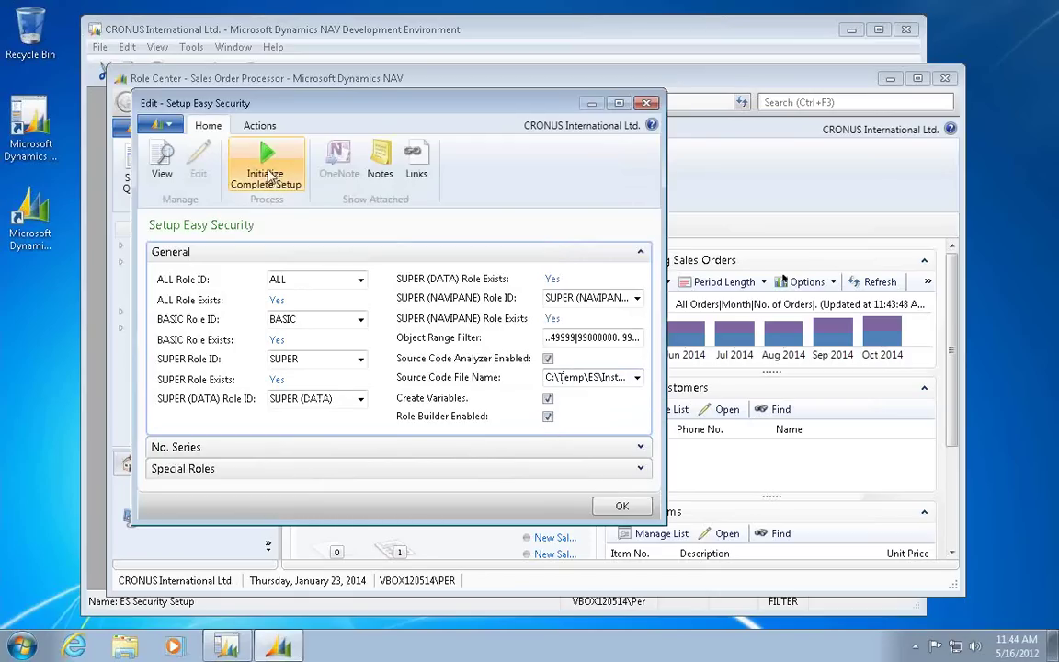
# Step: Run Initialize Complete Setup and acknowledge the profile, company group, login and objects-inserted messages
pyautogui.click(266, 172)
pyautogui.click(465, 334)
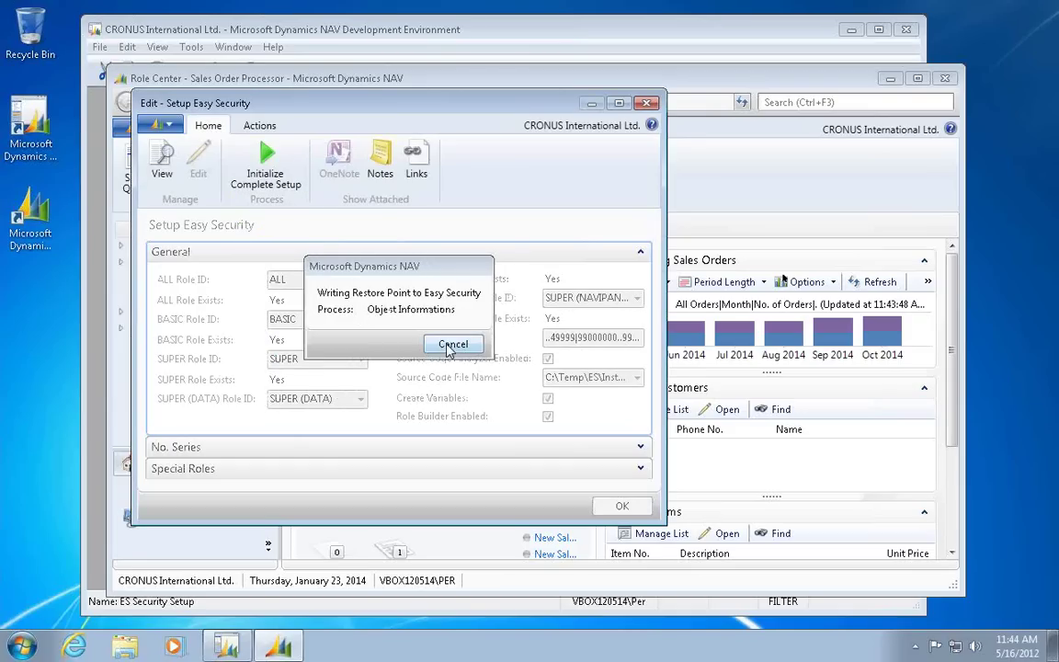
pyautogui.click(522, 346)
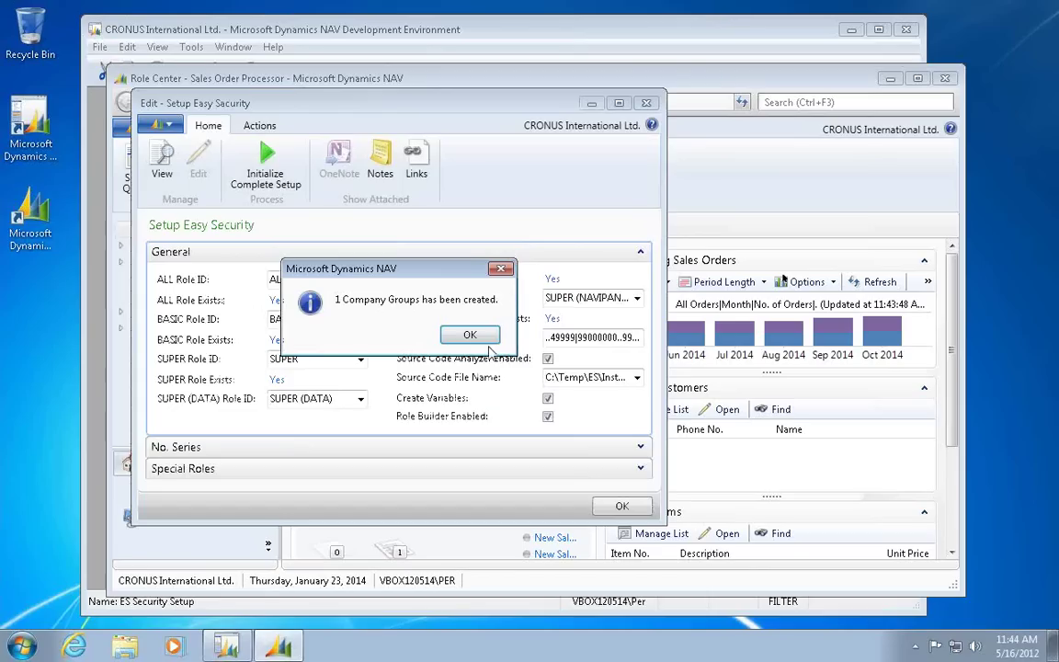
pyautogui.click(470, 337)
pyautogui.click(498, 337)
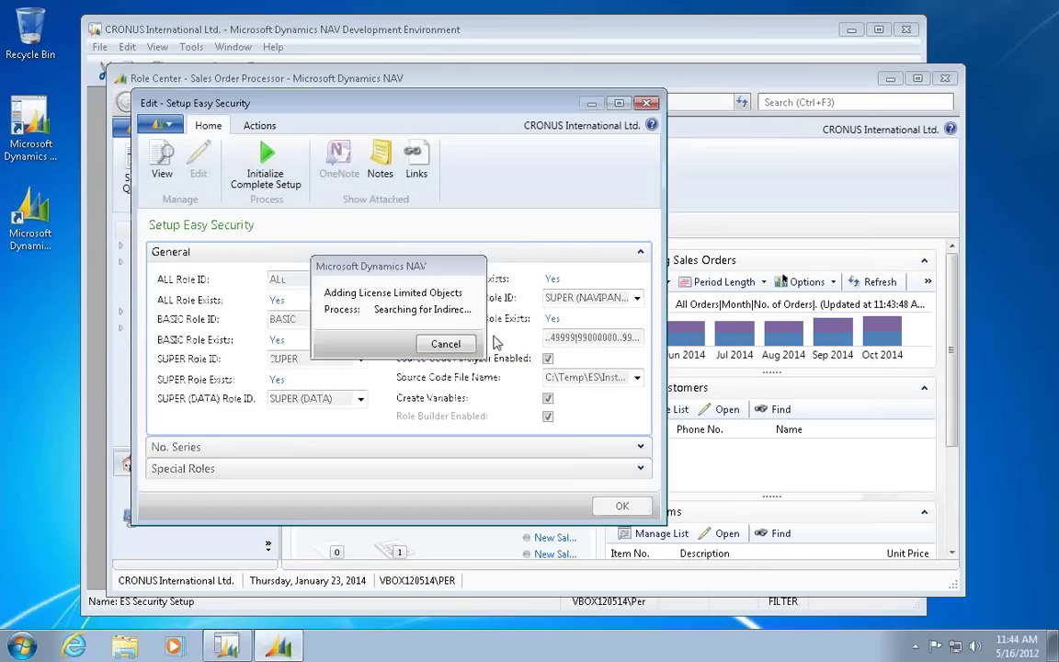
pyautogui.click(476, 339)
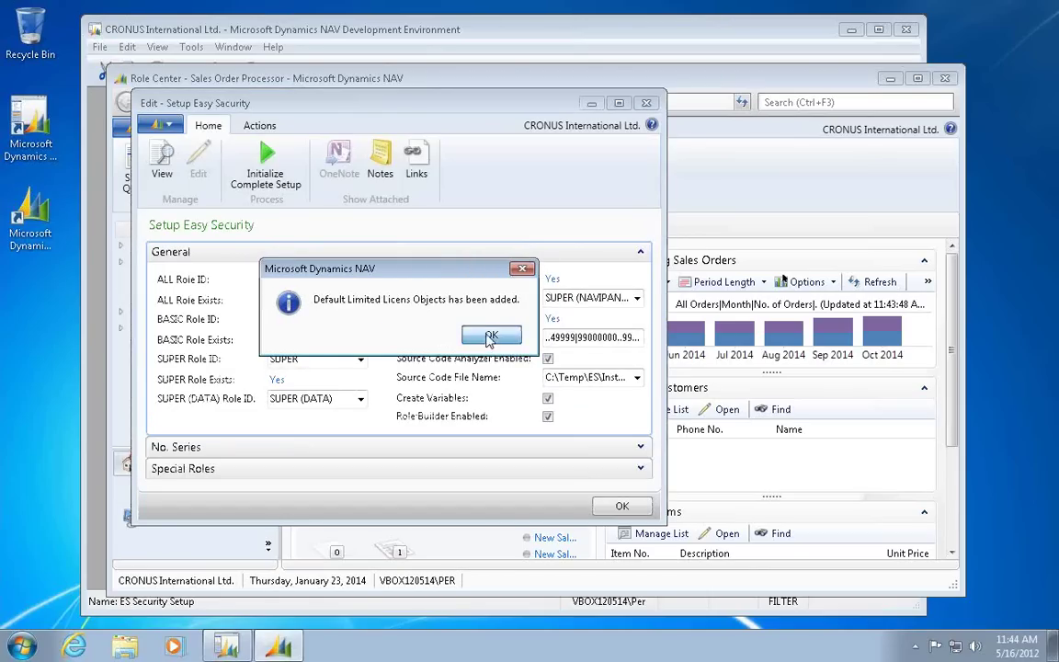
# Step: Acknowledge the licence objects, source code results, 157 role details and 93-second completion messages
pyautogui.click(477, 339)
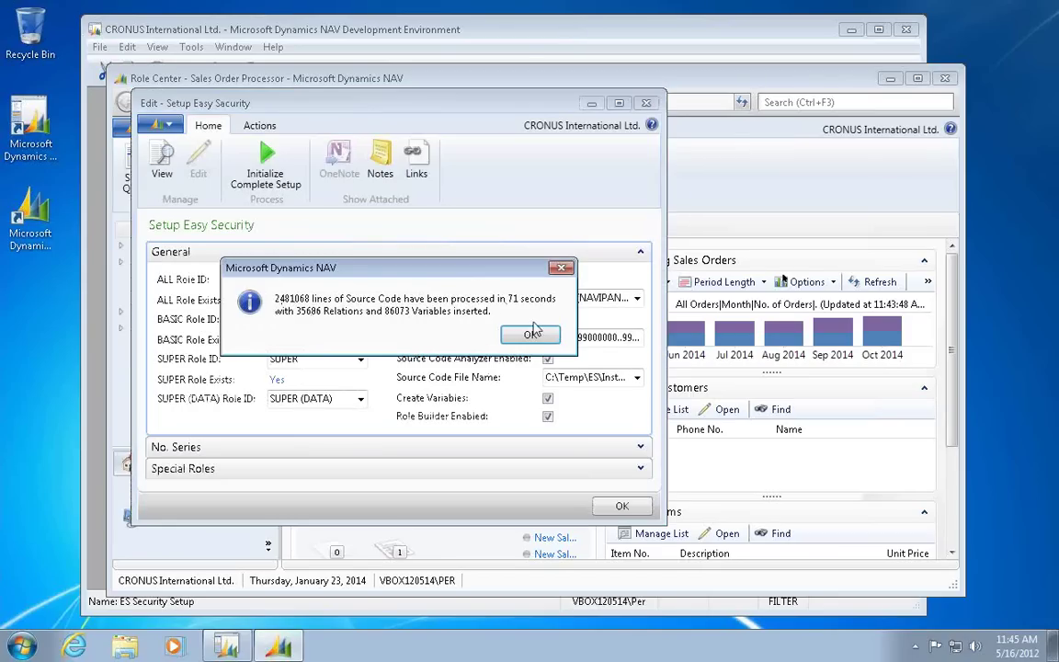
pyautogui.click(534, 333)
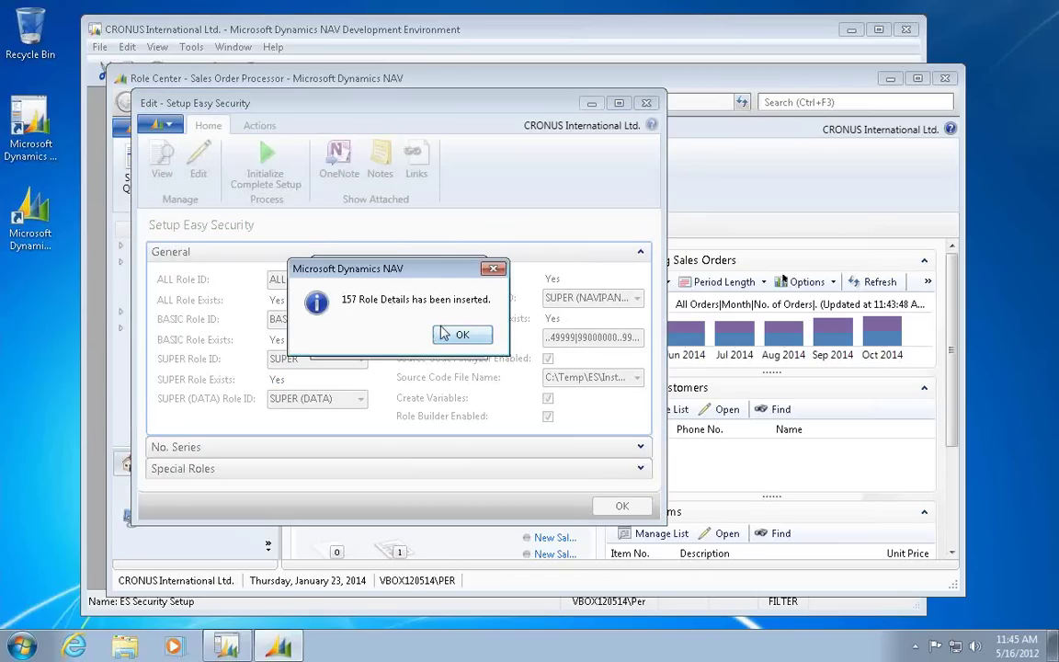
pyautogui.click(464, 336)
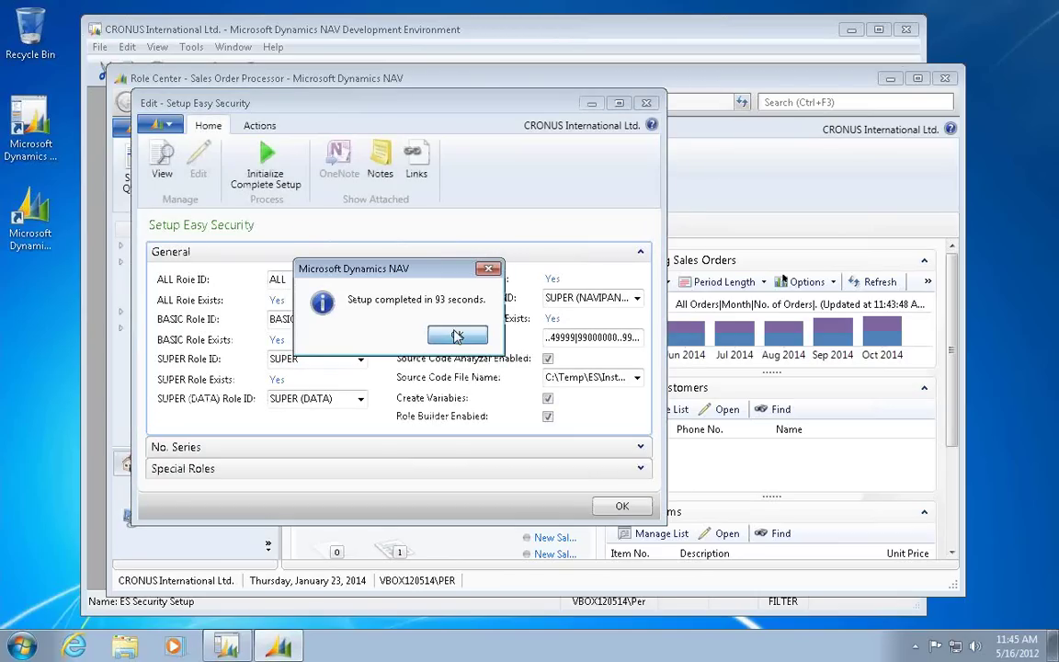
pyautogui.click(457, 337)
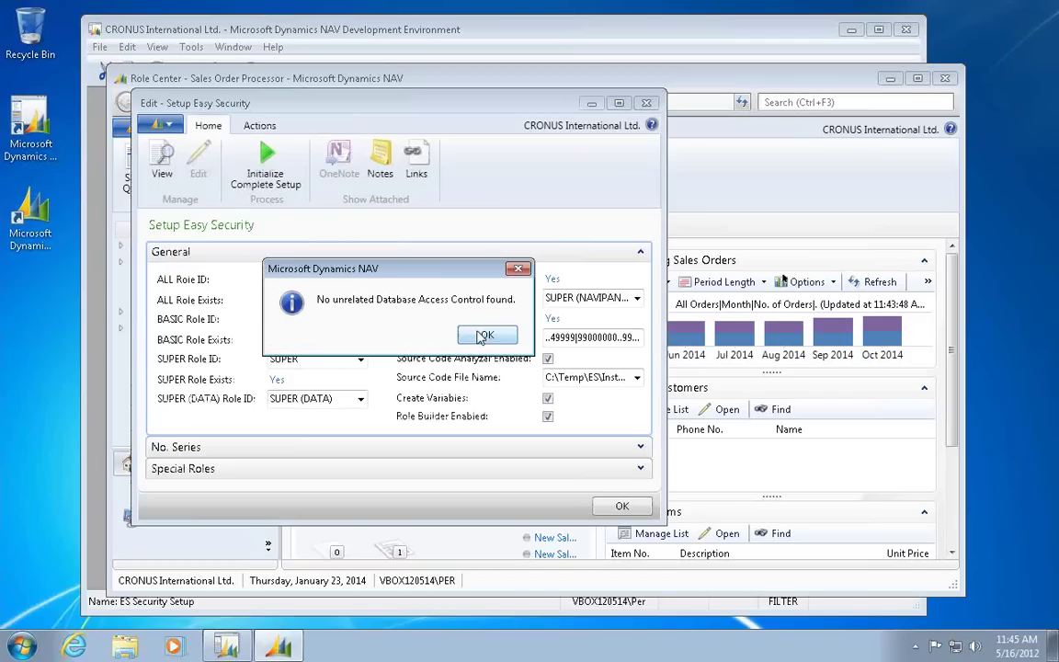
# Step: Dismiss the follow-up notes on database access, Windows access, role permissions and next setup steps
pyautogui.click(487, 337)
pyautogui.click(486, 338)
pyautogui.click(486, 337)
pyautogui.click(486, 336)
pyautogui.click(484, 337)
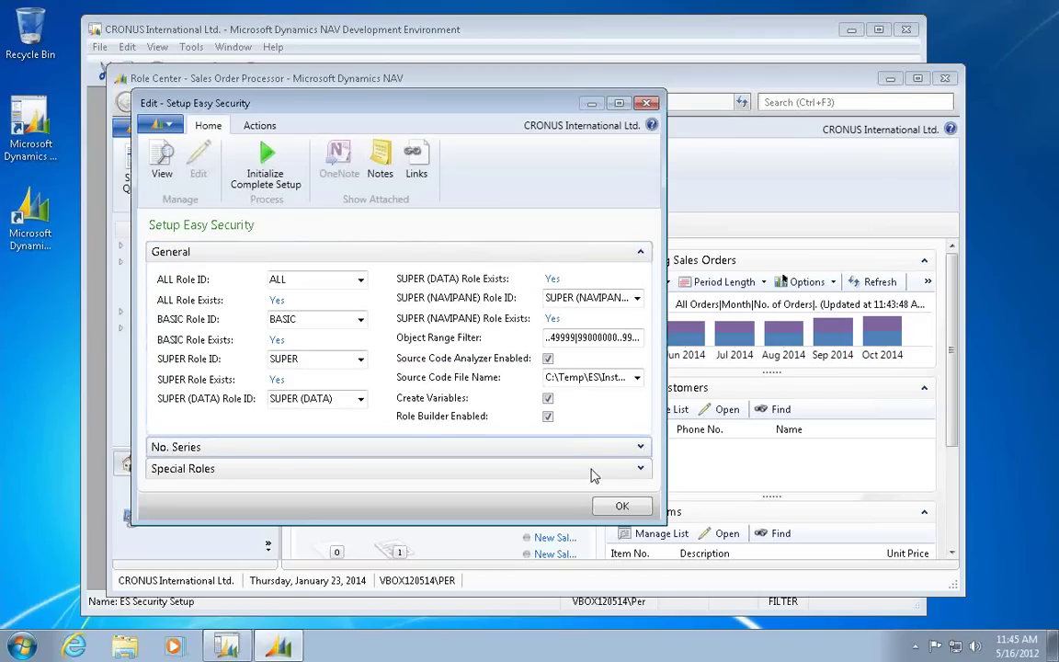
# Step: Finish the setup wizard and close the Security Setup page
pyautogui.click(621, 506)
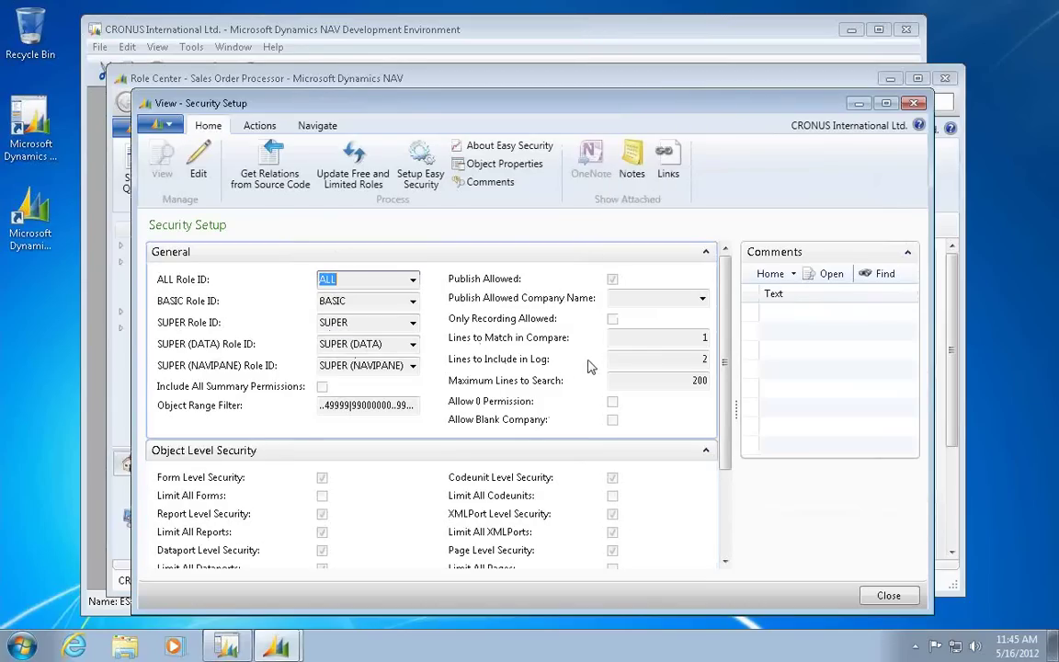
pyautogui.scroll(-3, 692, 470)
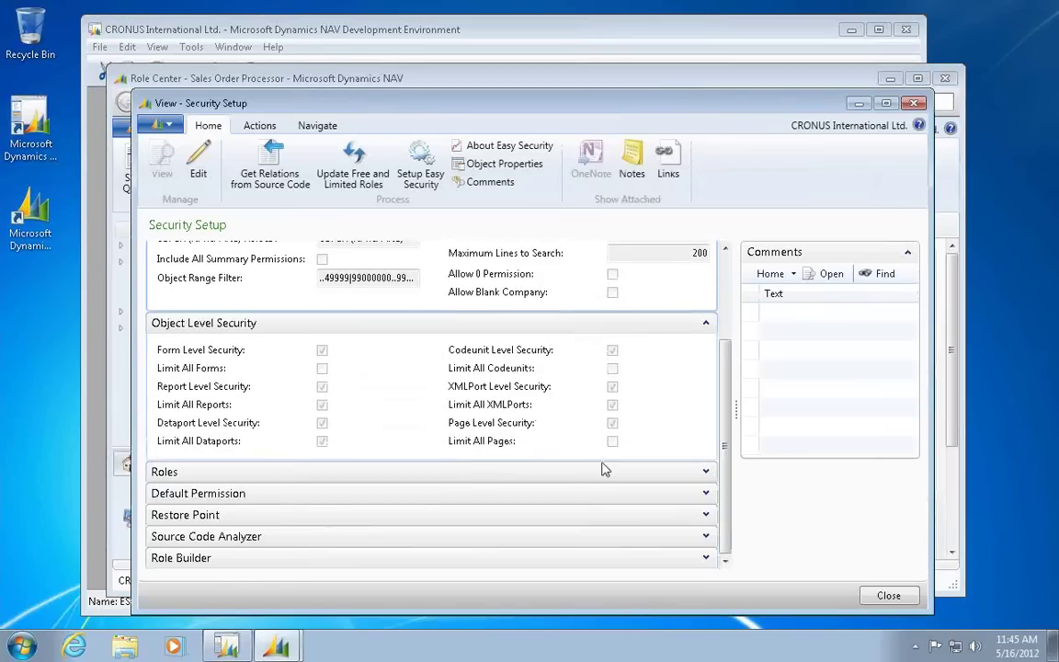
pyautogui.click(913, 104)
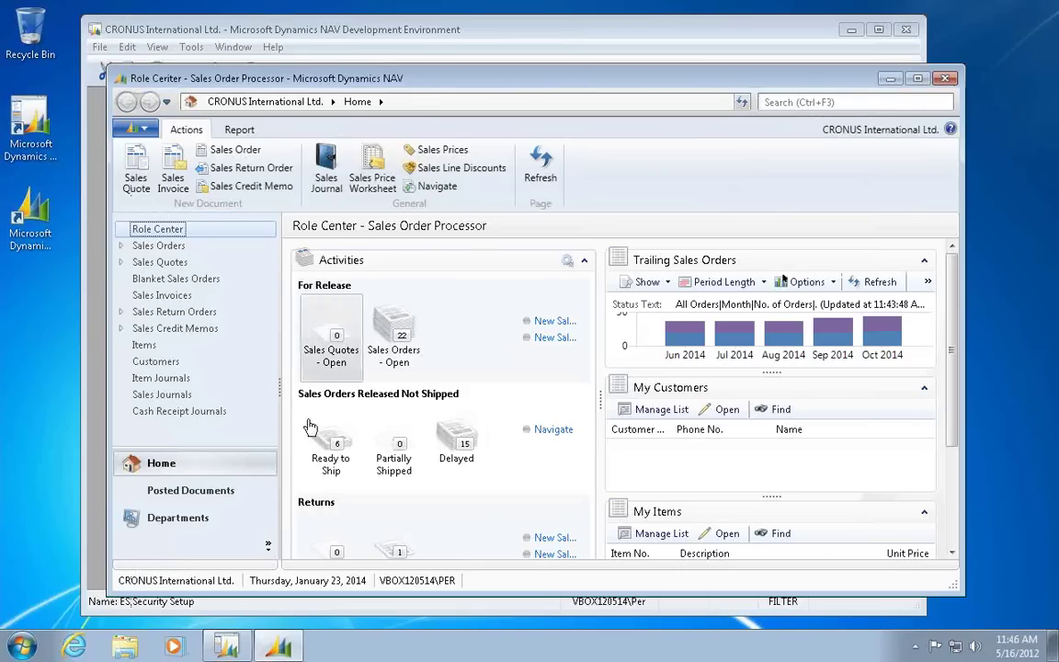
# Step: Assign the EASY SECURITY profile to the current user's personalization card
pyautogui.click(177, 521)
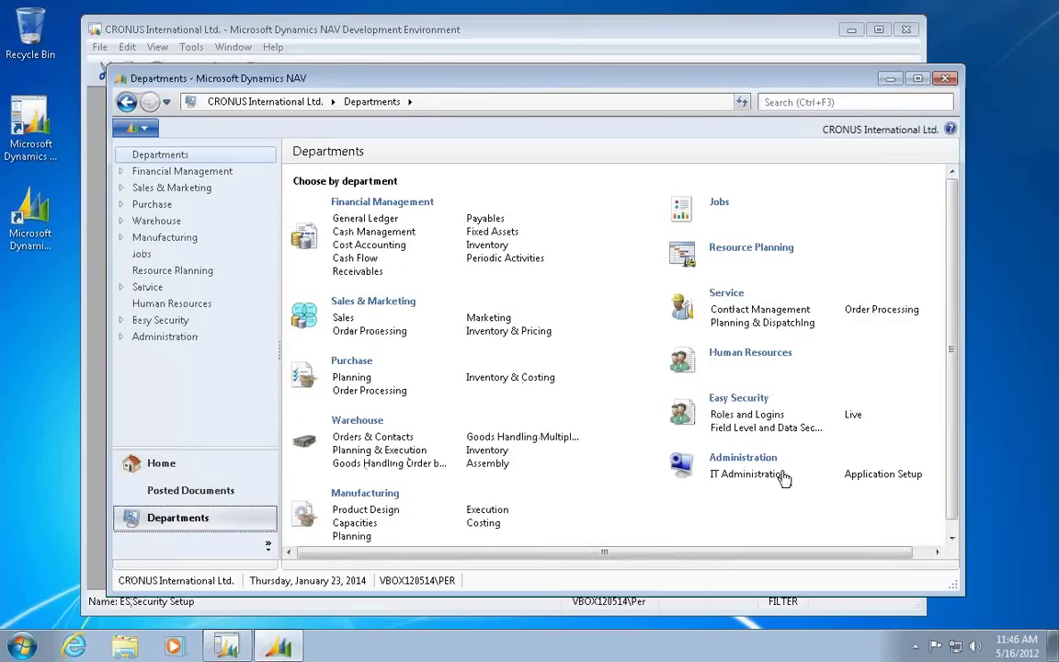
pyautogui.click(833, 479)
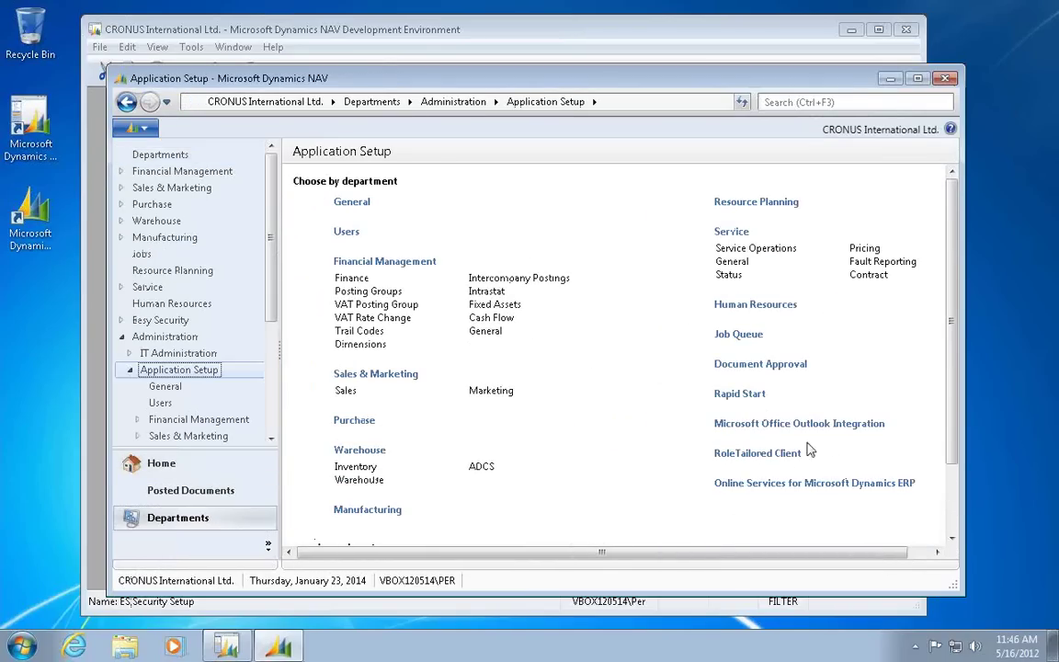
pyautogui.click(758, 454)
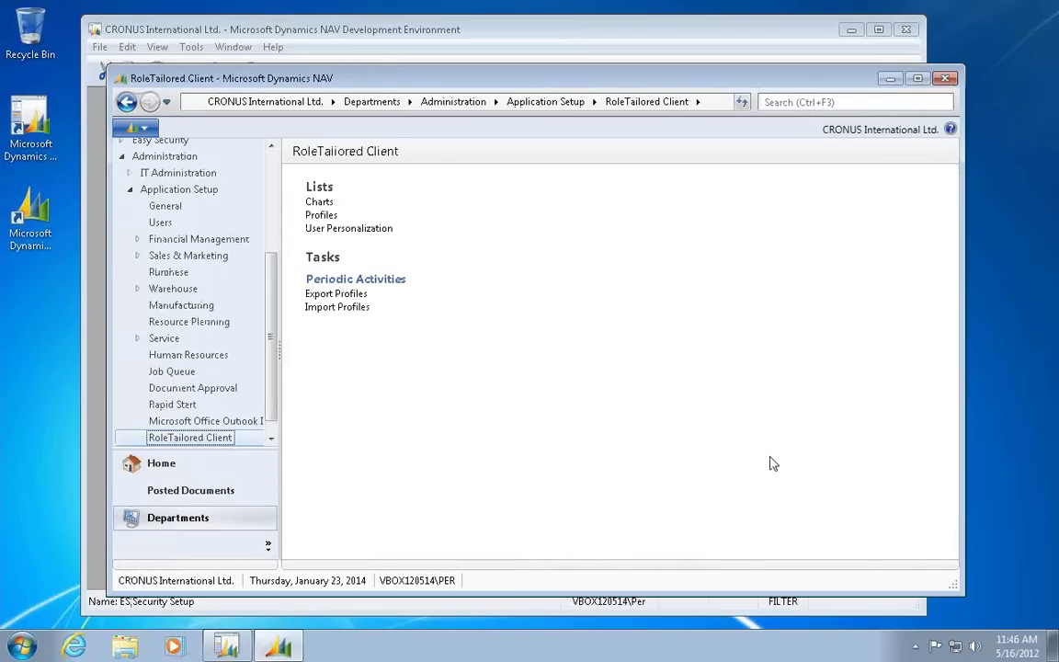
pyautogui.click(333, 229)
pyautogui.click(331, 311)
pyautogui.doubleClick(331, 311)
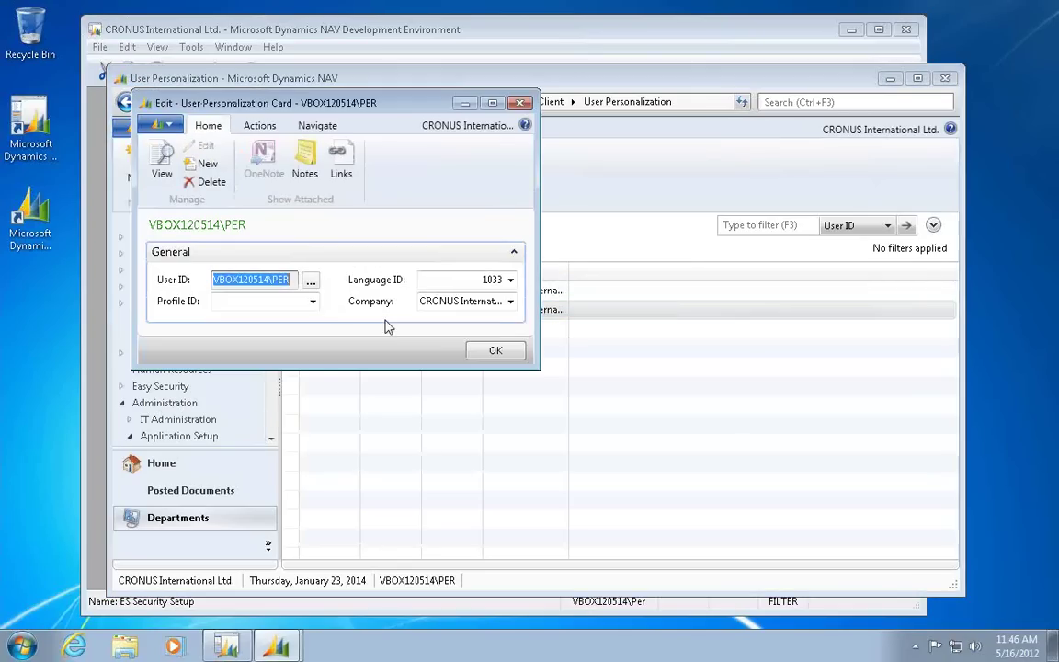
pyautogui.click(313, 301)
pyautogui.click(243, 438)
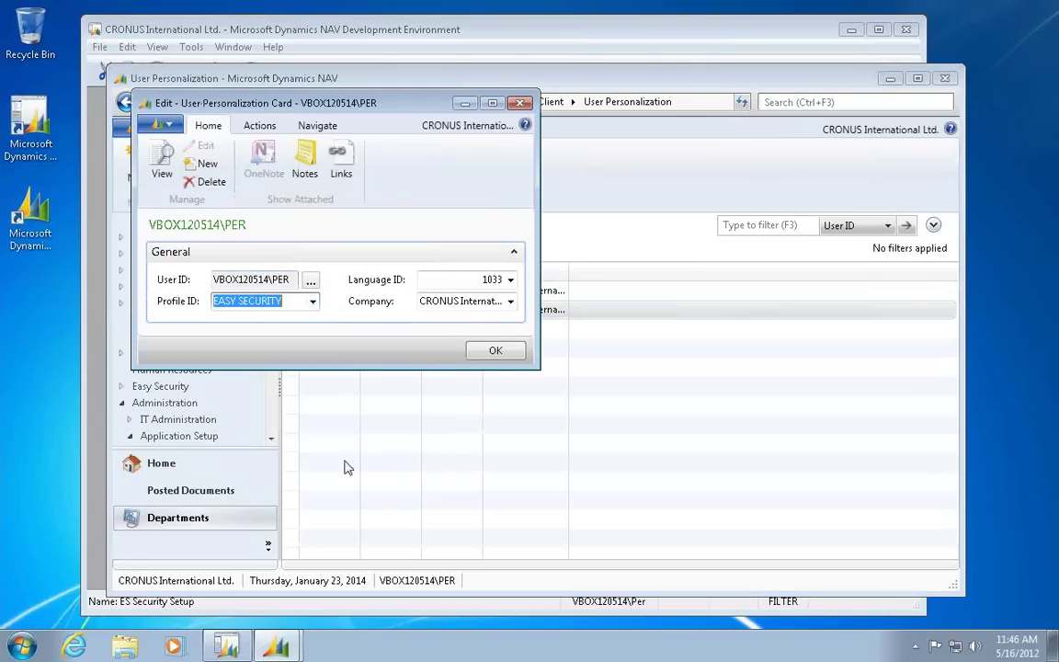
pyautogui.click(494, 350)
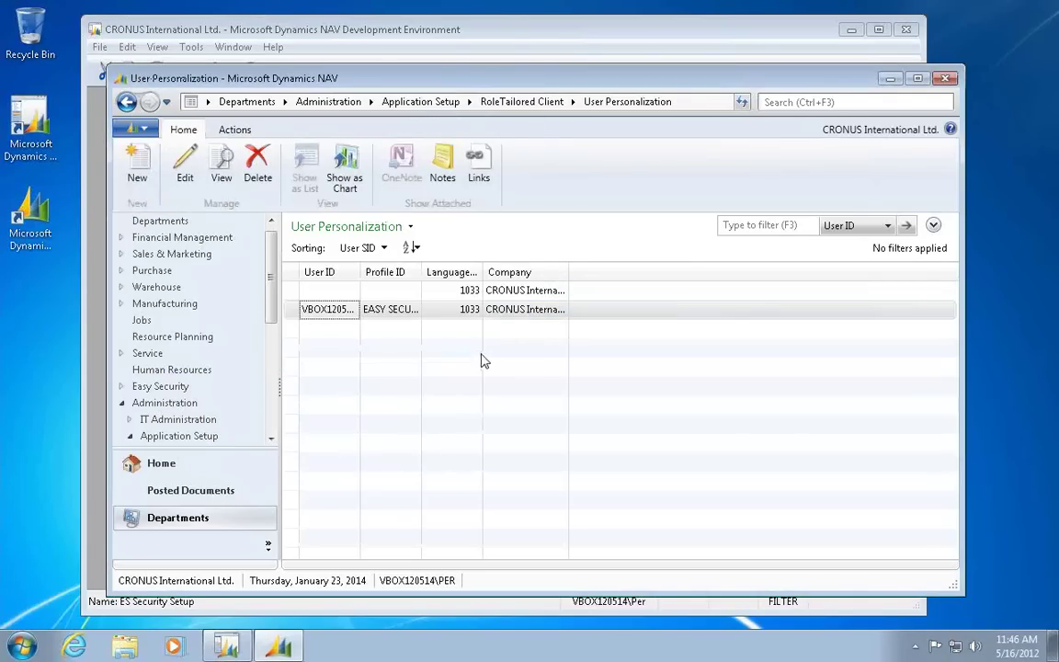
# Step: Close User Personalization and rerun ES Security Setup from the Object Designer, approving the notice
pyautogui.click(945, 78)
pyautogui.click(668, 527)
pyautogui.click(605, 396)
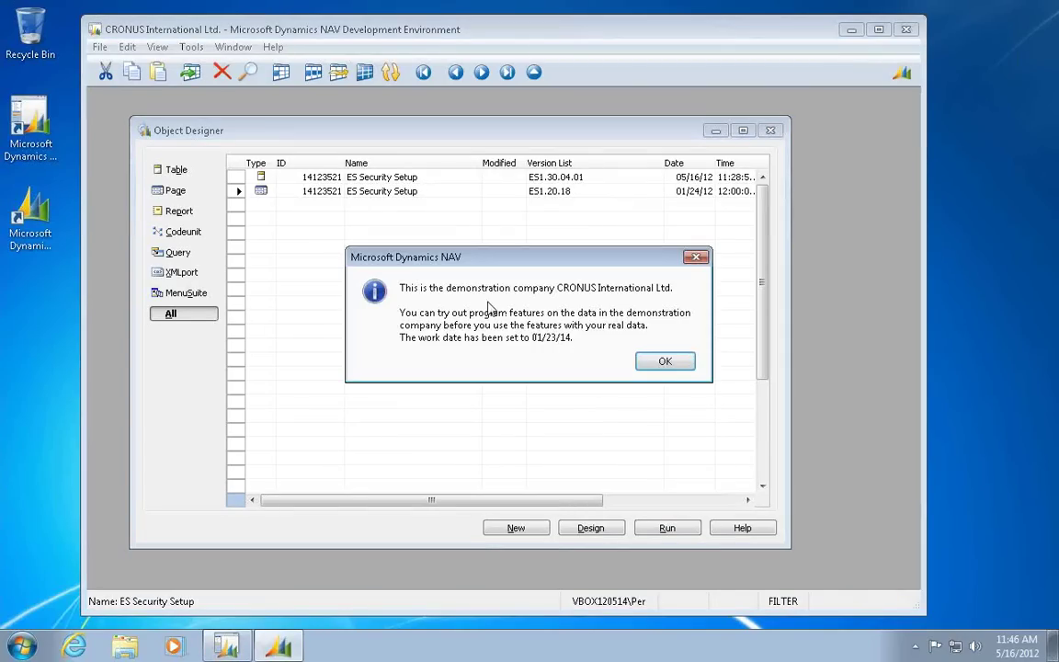
# Step: Dismiss the demo company notice, enlarge the Role Center window and widen Activities to show full link names
pyautogui.click(666, 361)
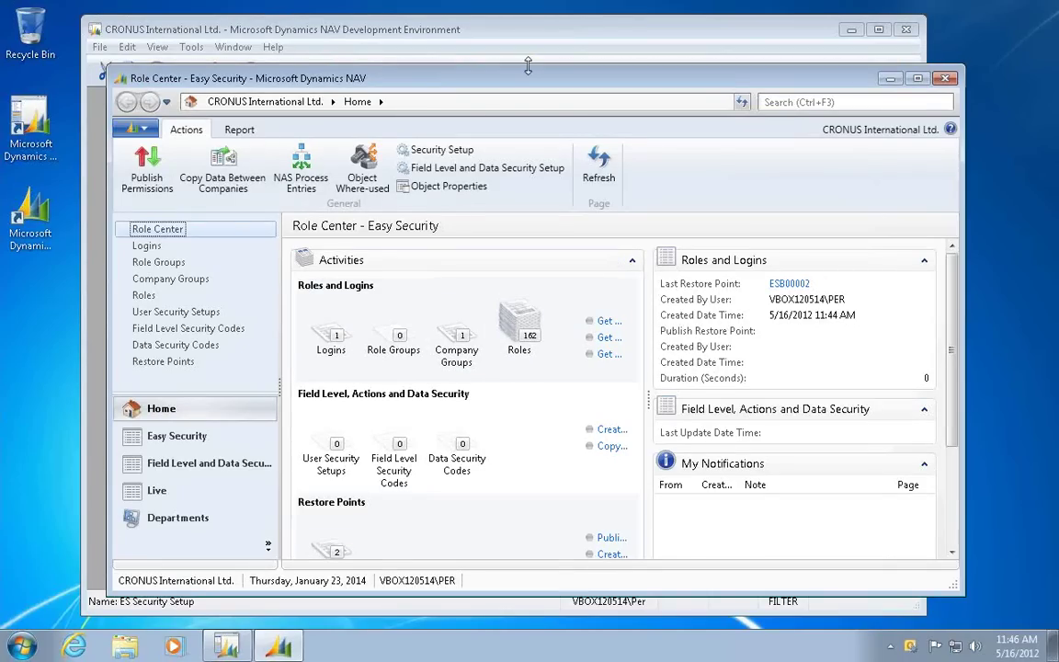
pyautogui.moveTo(529, 64); pyautogui.dragTo(528, 7)
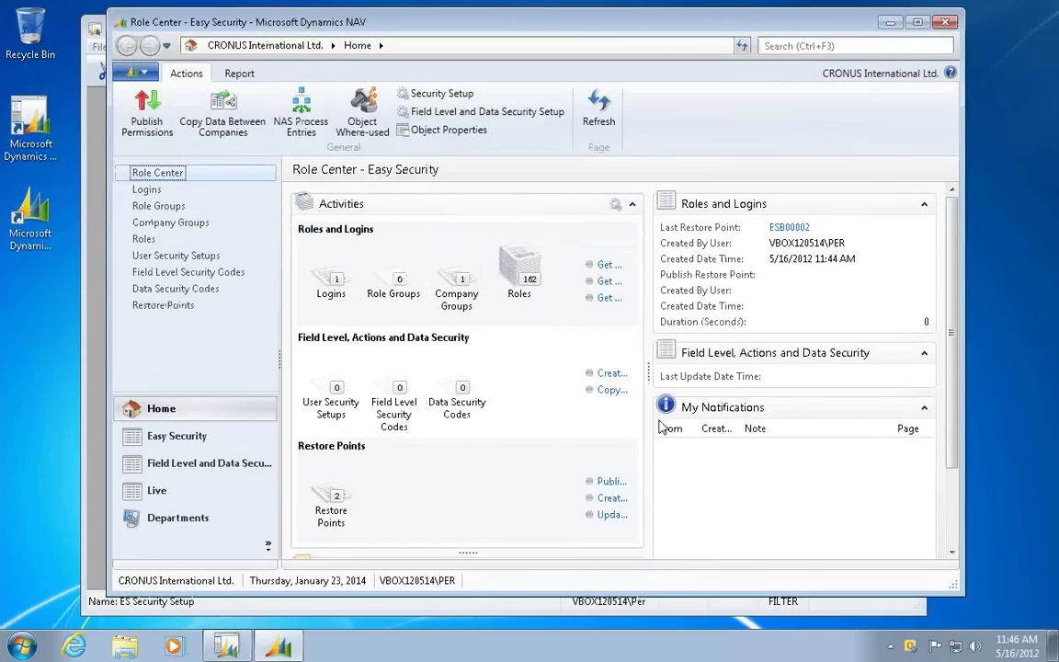
pyautogui.moveTo(648, 372); pyautogui.dragTo(714, 373)
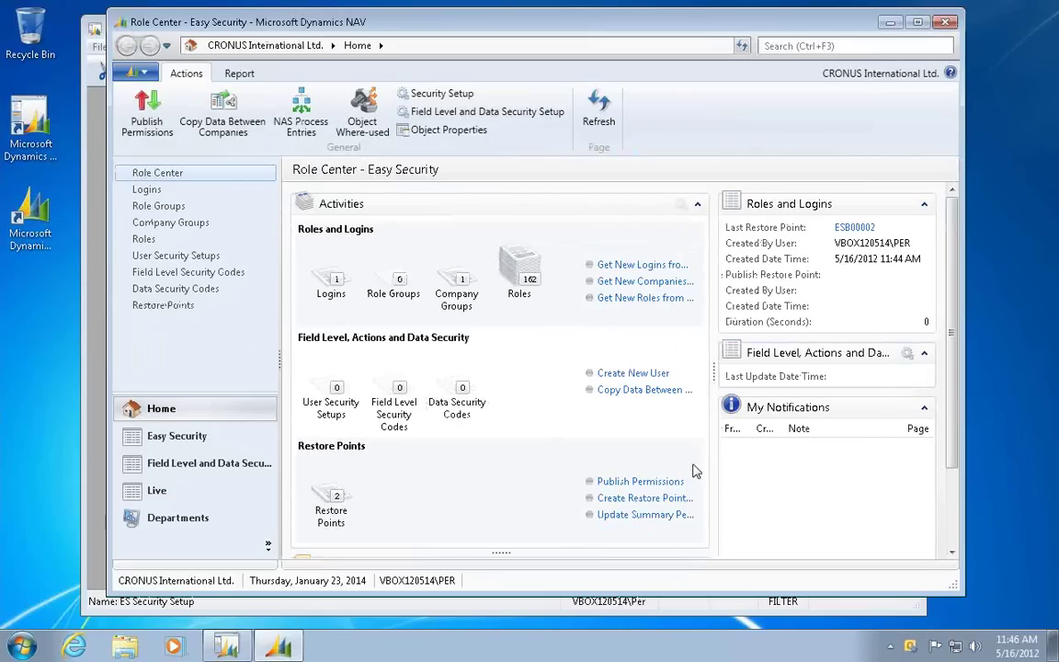
# Step: Publish permissions with restore point description 'First' and Show Status cleared
pyautogui.click(633, 486)
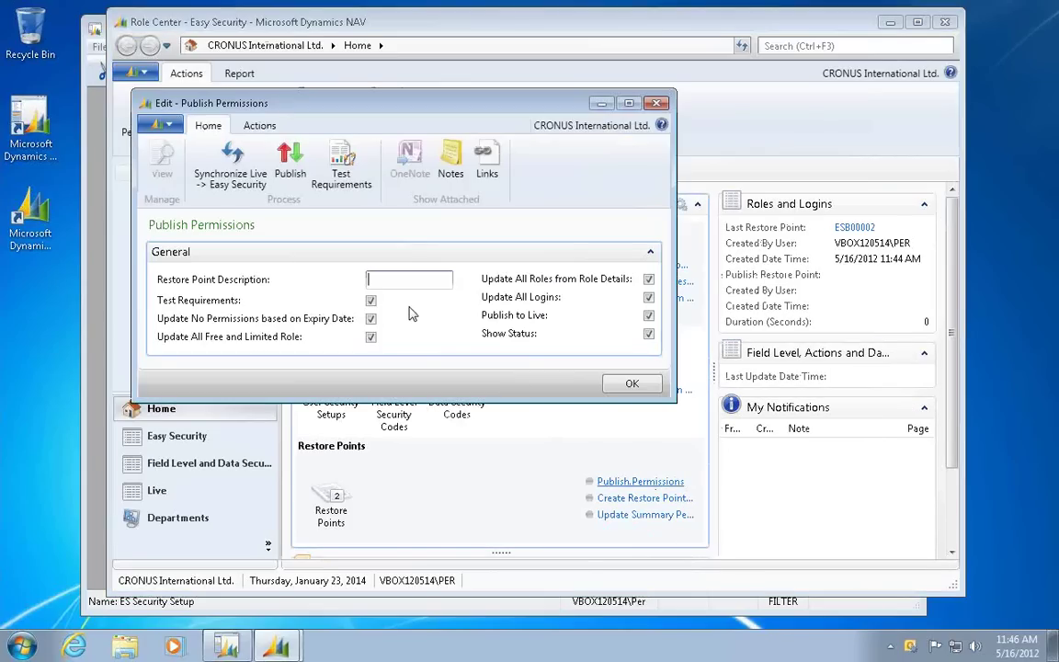
pyautogui.write('First')
pyautogui.click(649, 334)
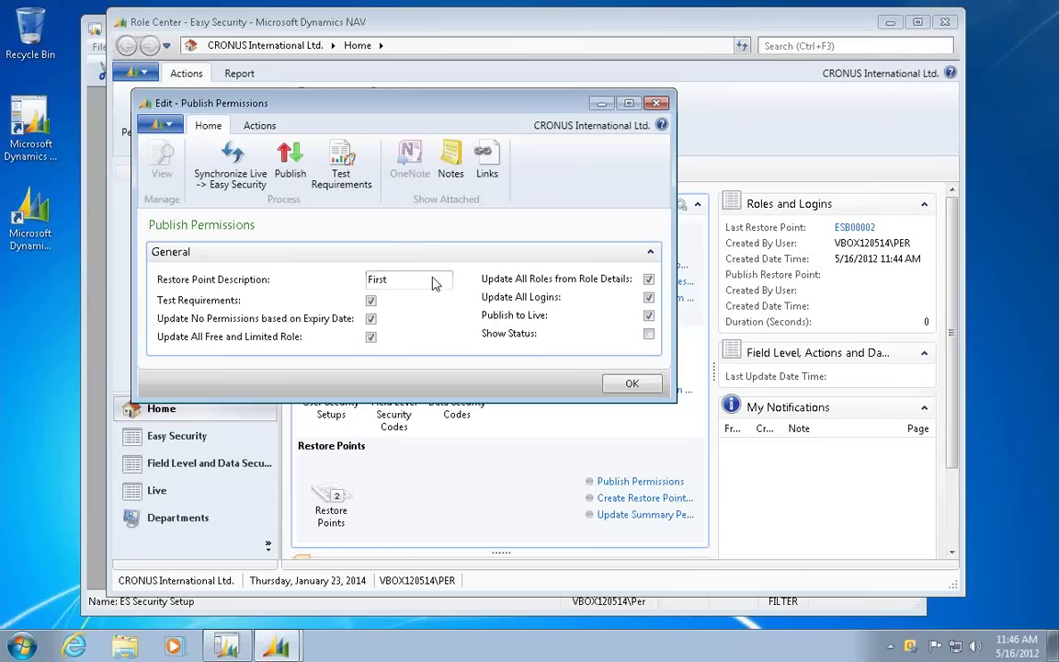
pyautogui.click(290, 168)
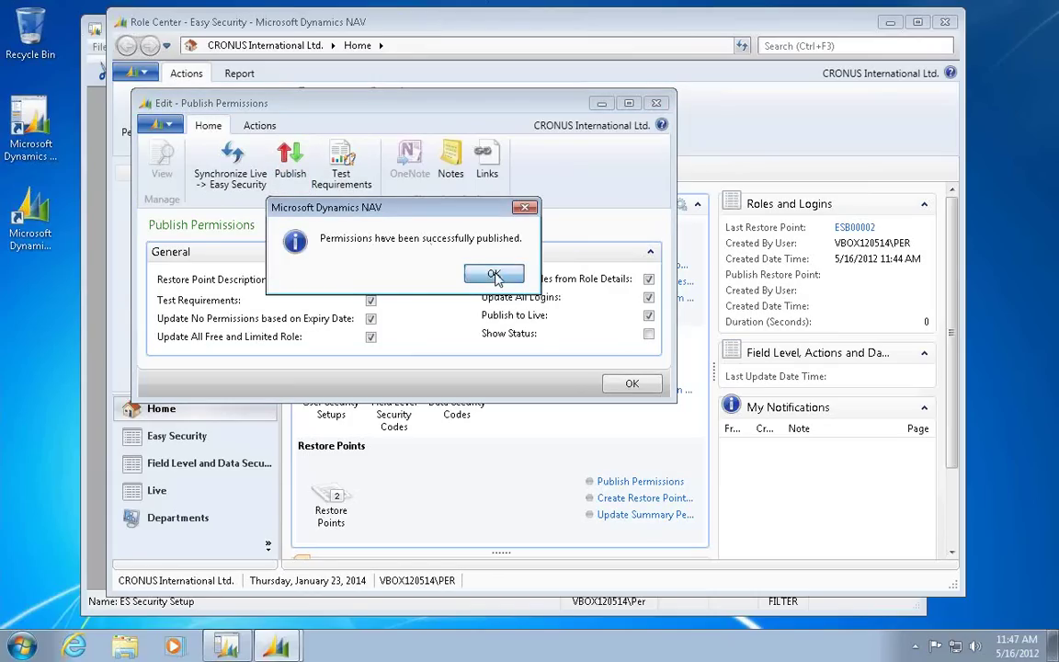
pyautogui.click(494, 276)
pyautogui.click(600, 102)
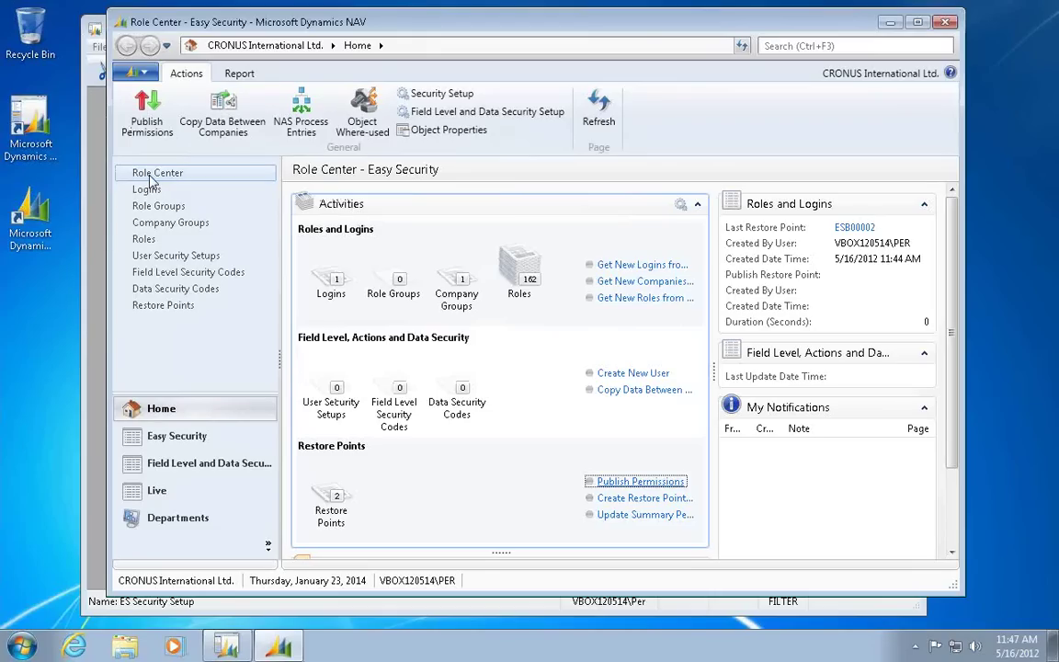
# Step: Tick Install Allowed and copy existing source code relations for 1771 of 1834 objects
pyautogui.click(467, 112)
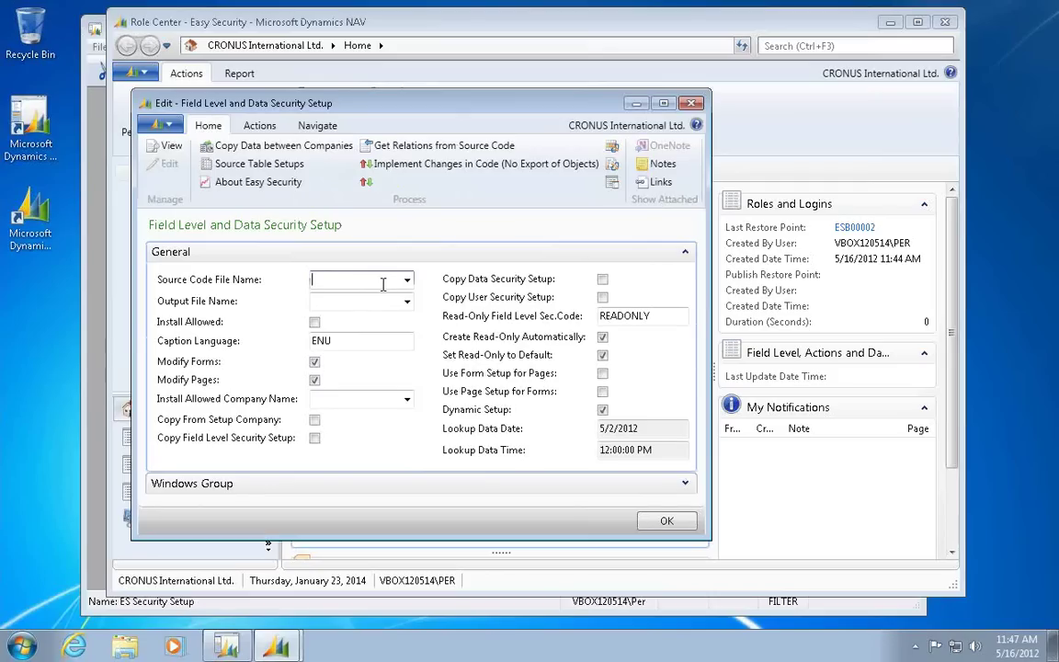
pyautogui.click(314, 322)
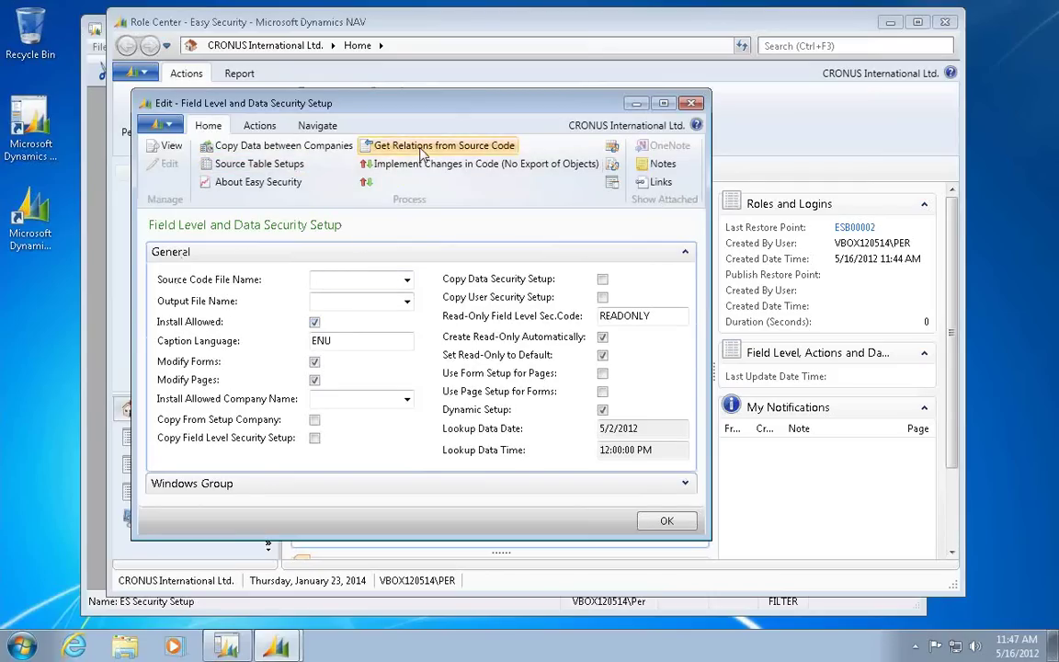
pyautogui.click(422, 154)
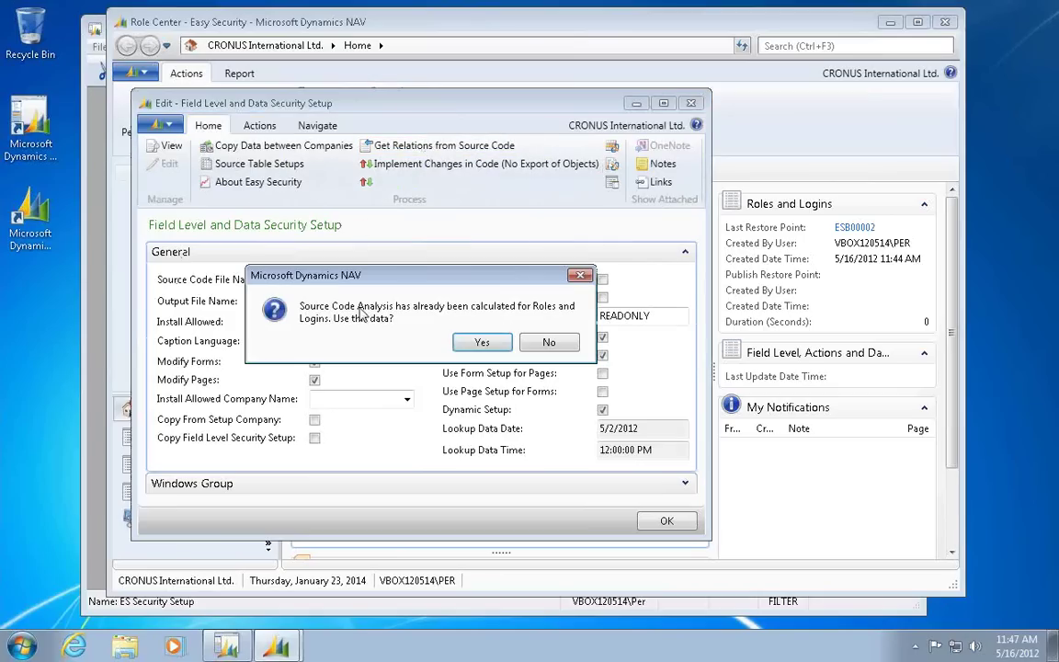
pyautogui.click(477, 344)
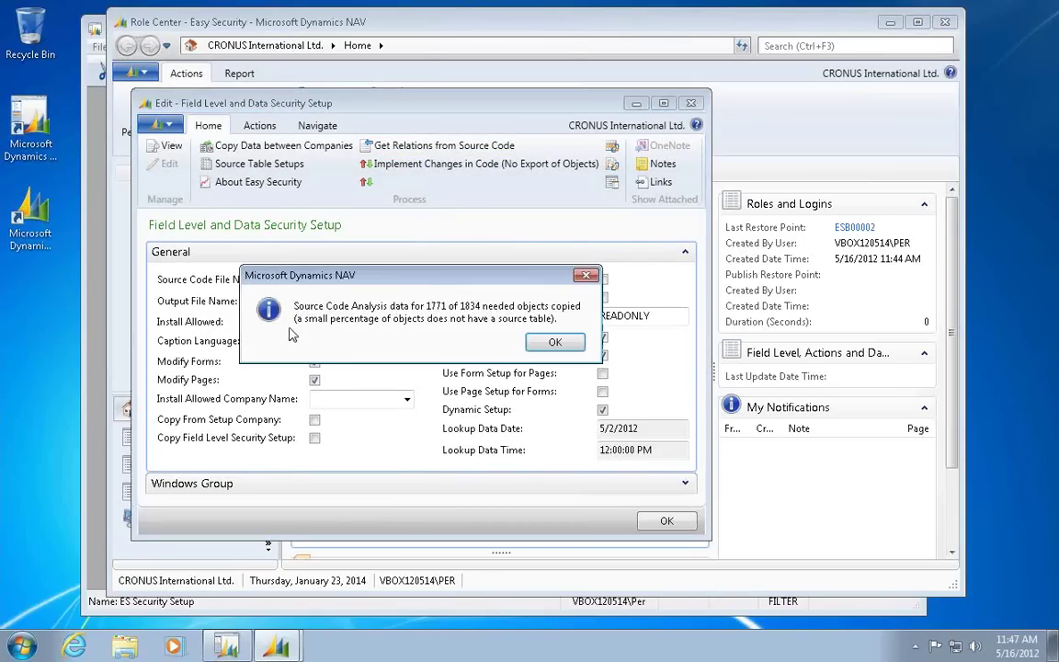
pyautogui.click(556, 344)
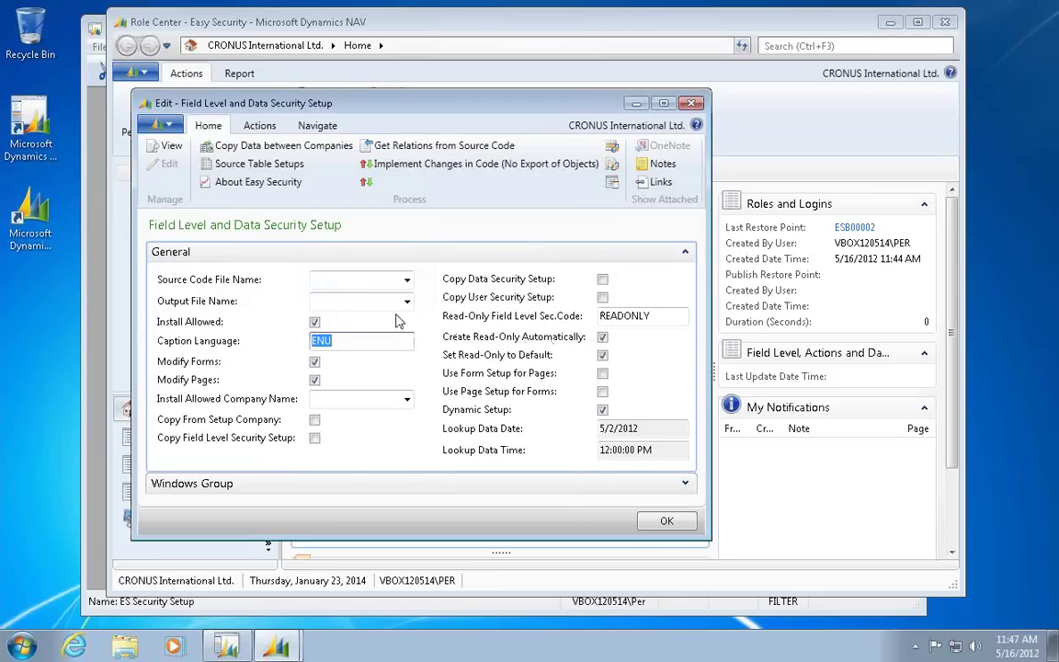
# Step: Add source table setups for tables 15, 17, 18, 21, 27, 36 and 37
pyautogui.click(260, 165)
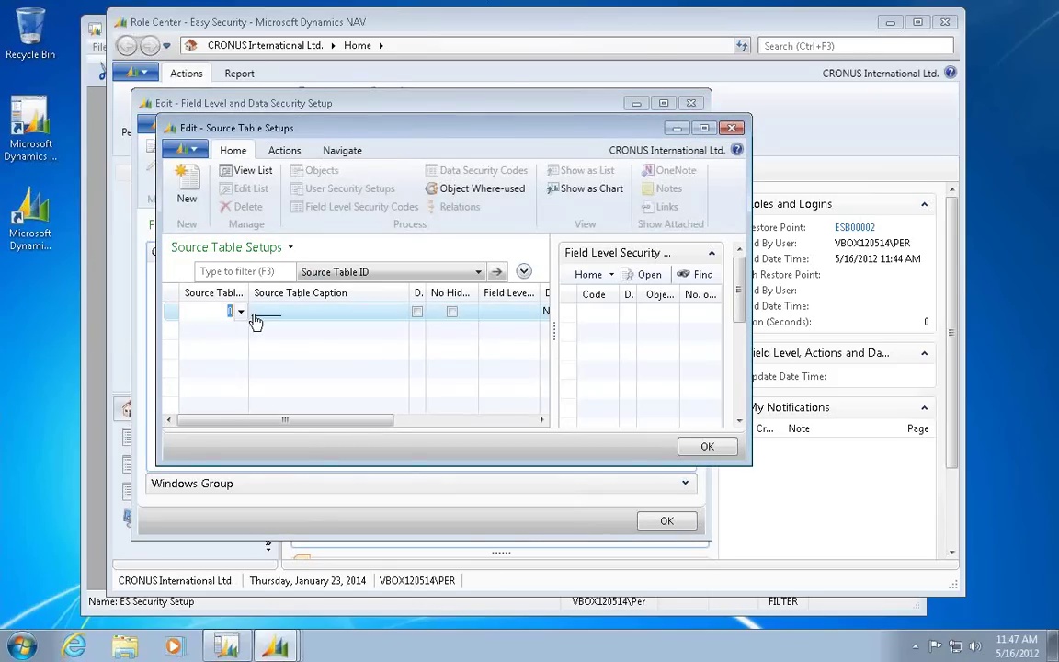
pyautogui.write('15')
pyautogui.press('Down')
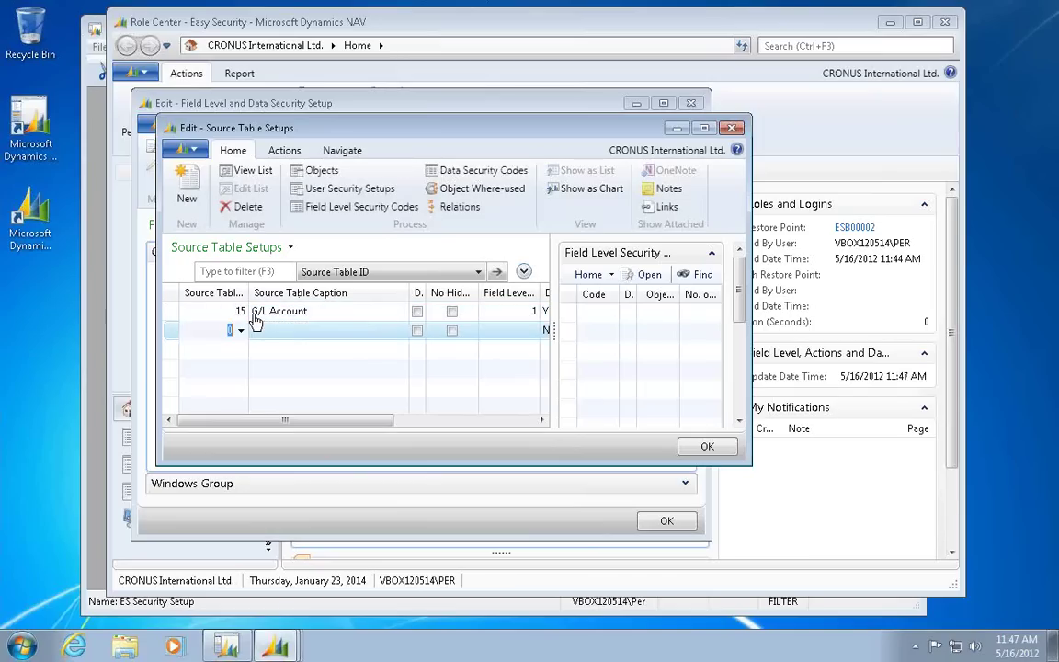
pyautogui.write('17')
pyautogui.press('Down')
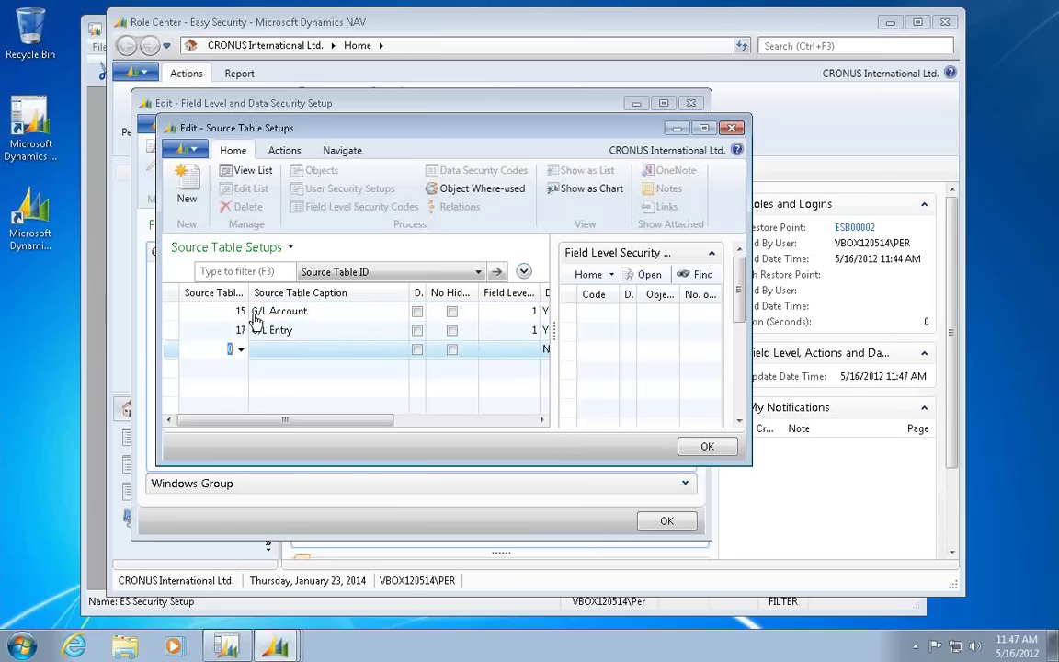
pyautogui.write('18')
pyautogui.press('Down')
pyautogui.write('21')
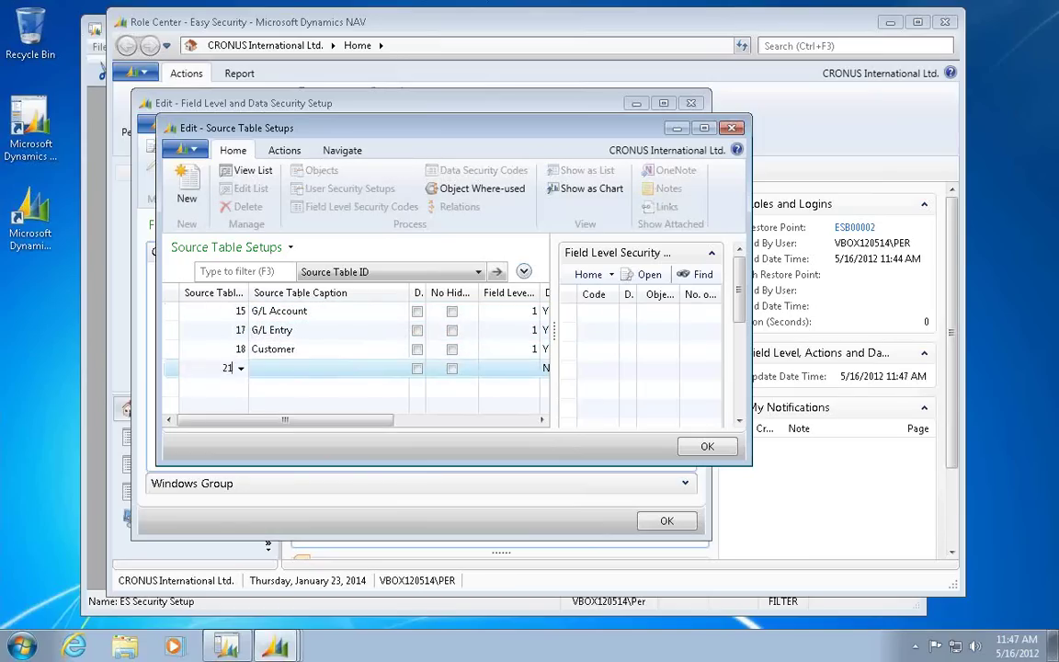
pyautogui.press('Down')
pyautogui.write('27')
pyautogui.press('Tab')
pyautogui.press('Down')
pyautogui.write('36')
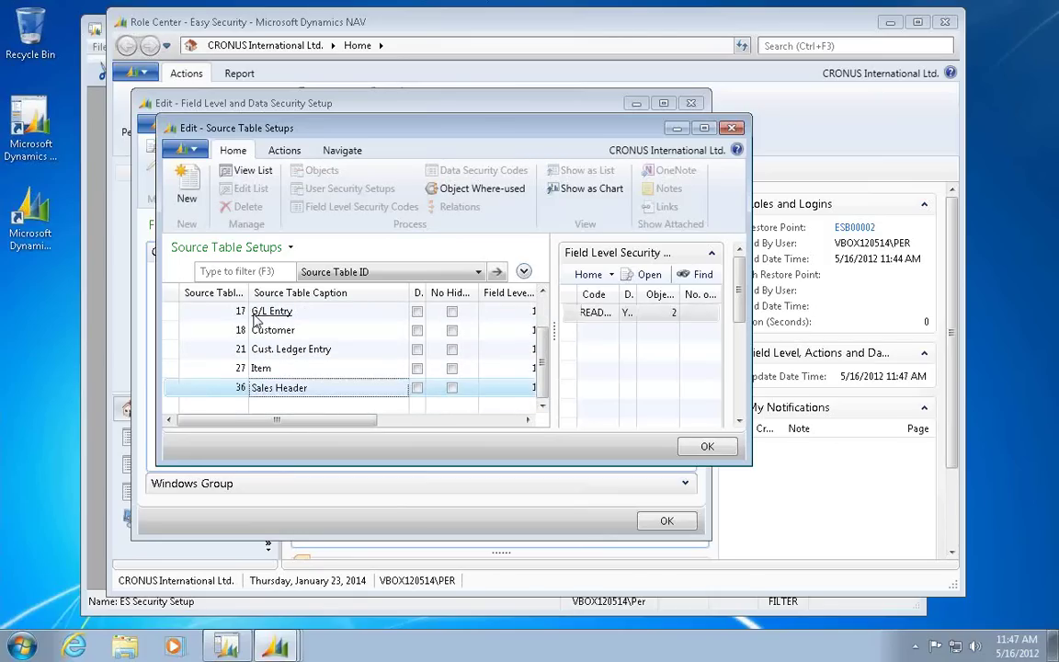
pyautogui.press('Down')
pyautogui.write('37')
pyautogui.press('Tab')
pyautogui.press('Up')
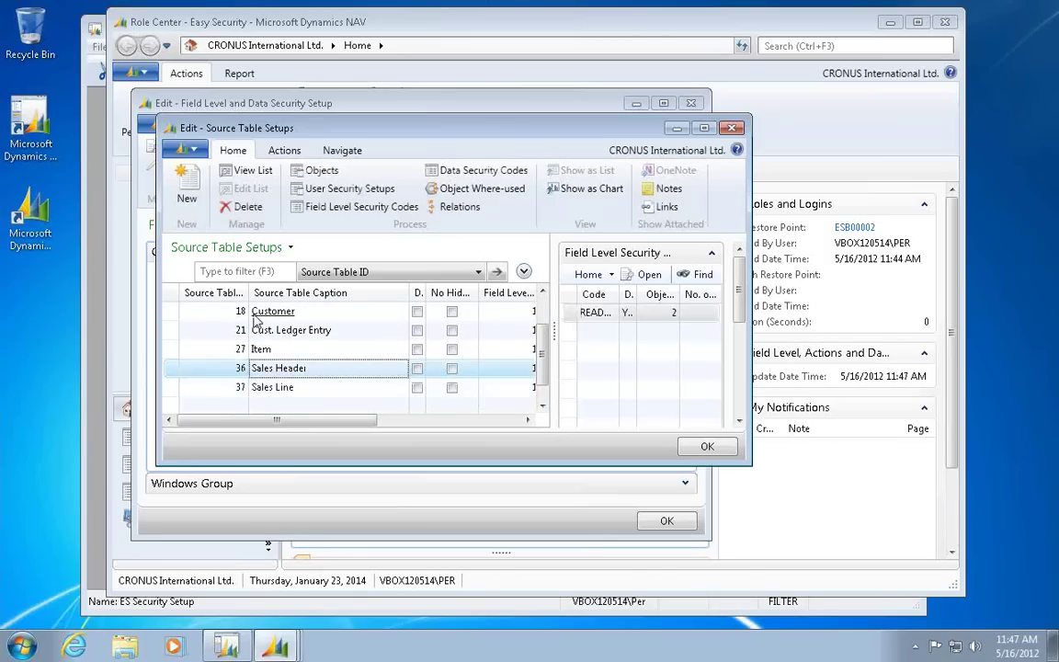
# Step: Tick No Hidden on all seven table rows, from G/L Account to Sales Line, and close the window
pyautogui.scroll(1, 350, 359)
pyautogui.click(256, 313)
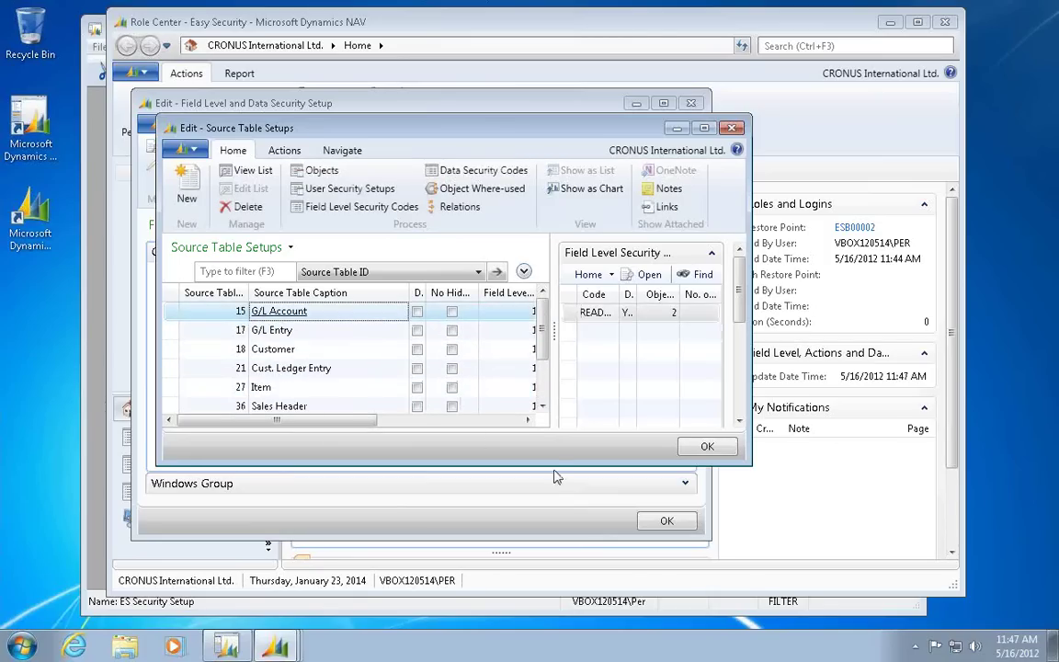
pyautogui.moveTo(536, 465); pyautogui.dragTo(534, 535)
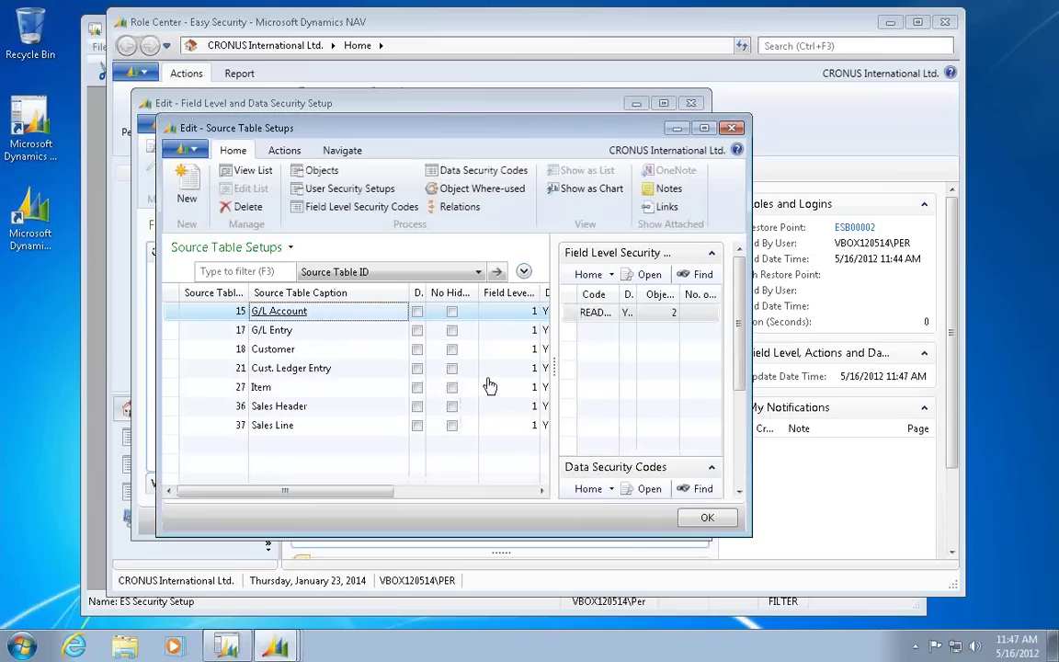
pyautogui.click(452, 312)
pyautogui.click(451, 330)
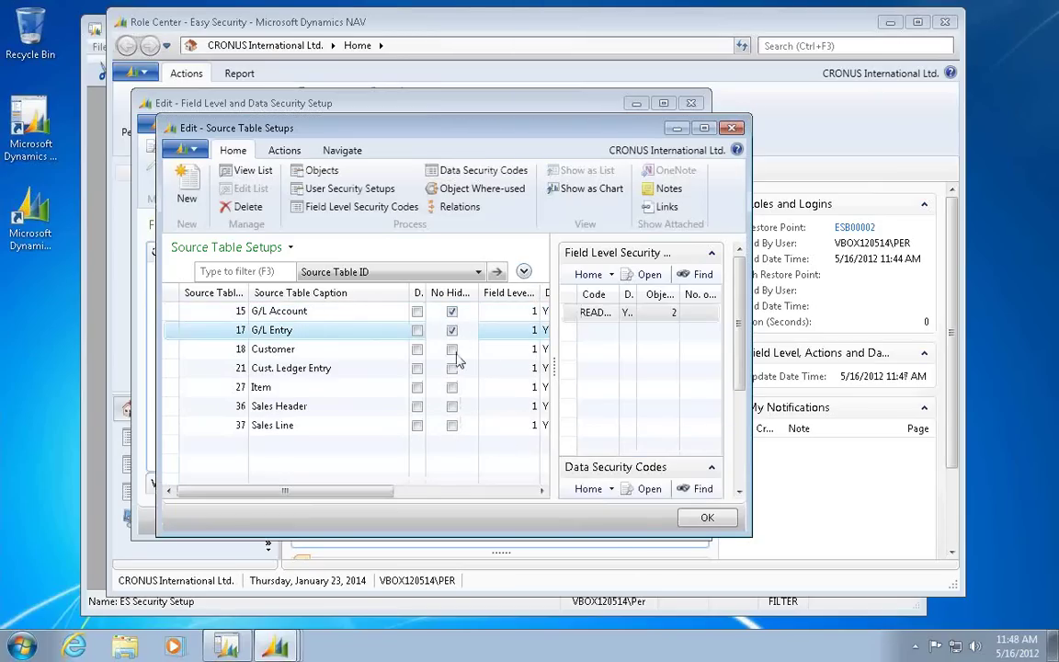
pyautogui.click(451, 350)
pyautogui.click(451, 368)
pyautogui.click(451, 387)
pyautogui.click(451, 407)
pyautogui.click(452, 425)
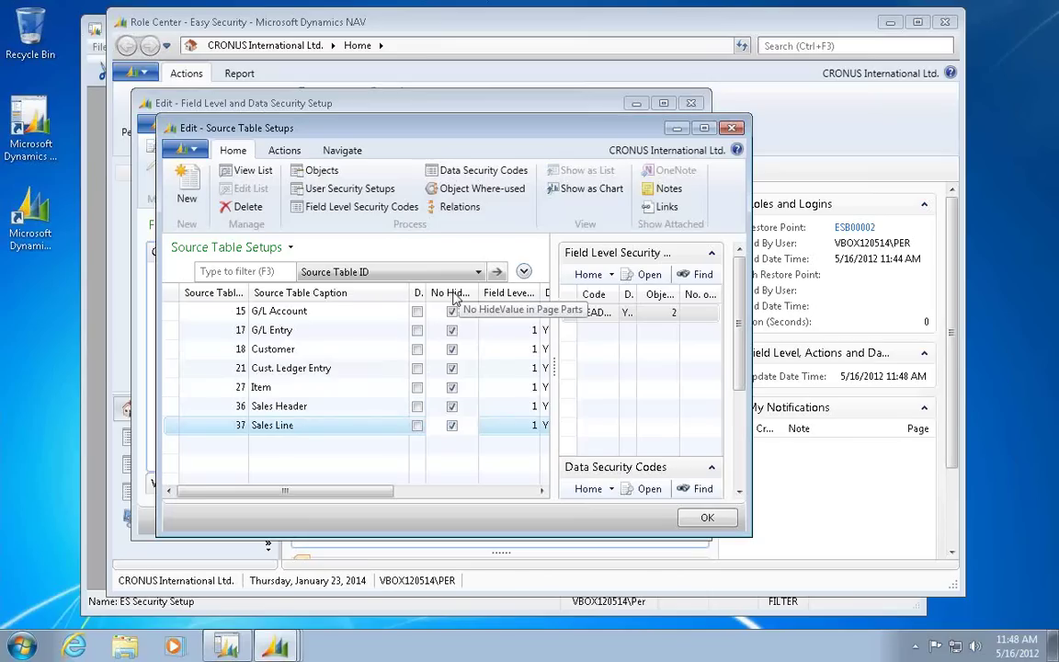
pyautogui.click(734, 129)
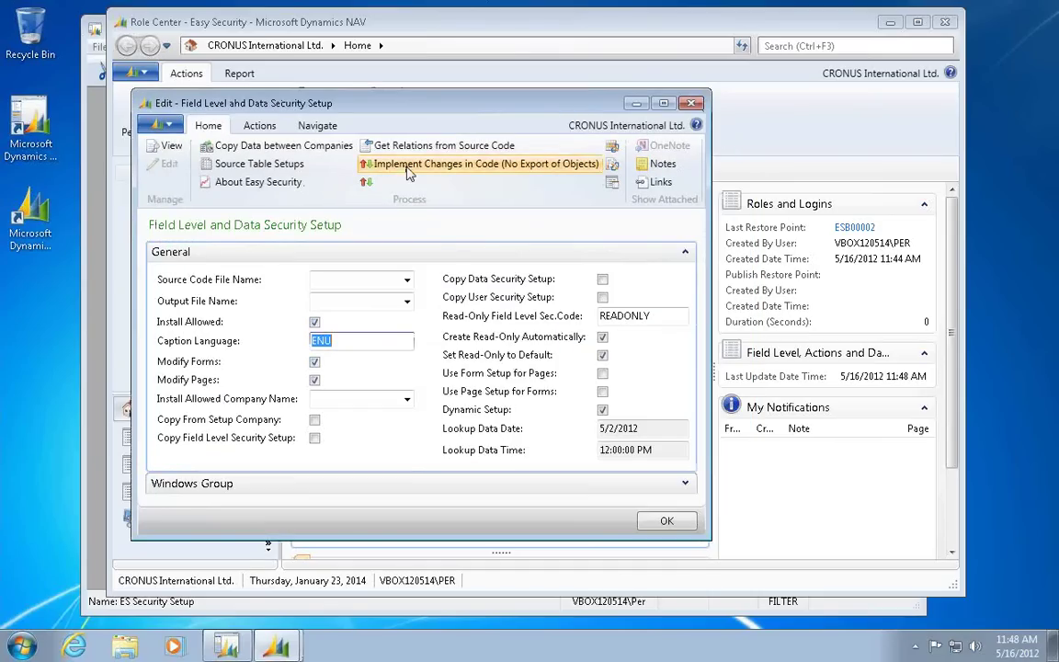
# Step: Allow the file dialog, set Install.txt as the source code file, and run Implement Changes in Code
pyautogui.click(407, 280)
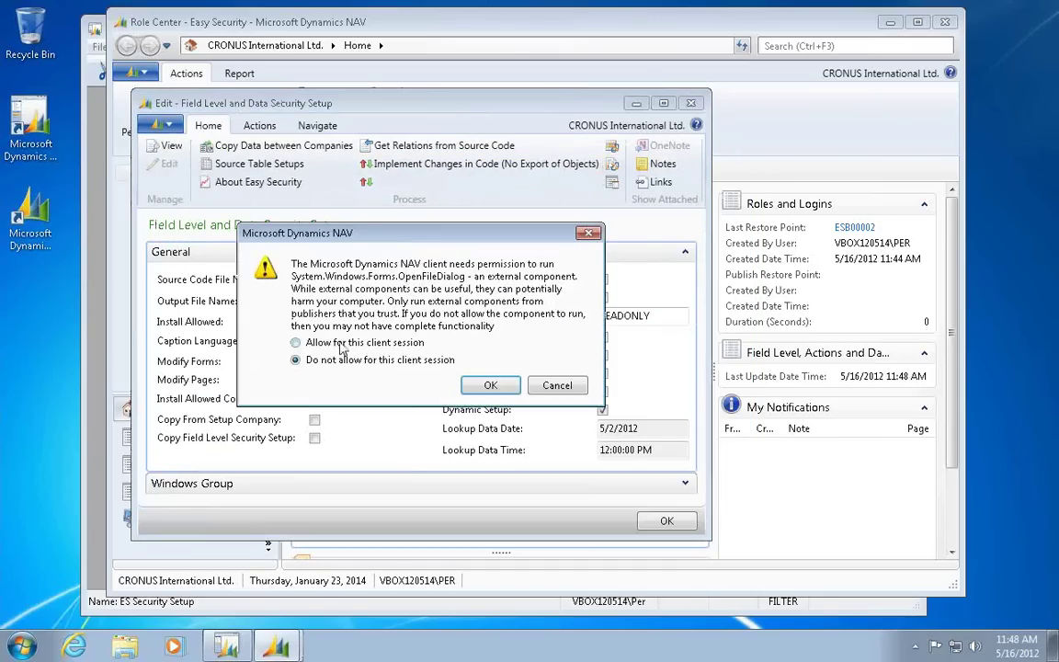
pyautogui.click(337, 343)
pyautogui.click(490, 385)
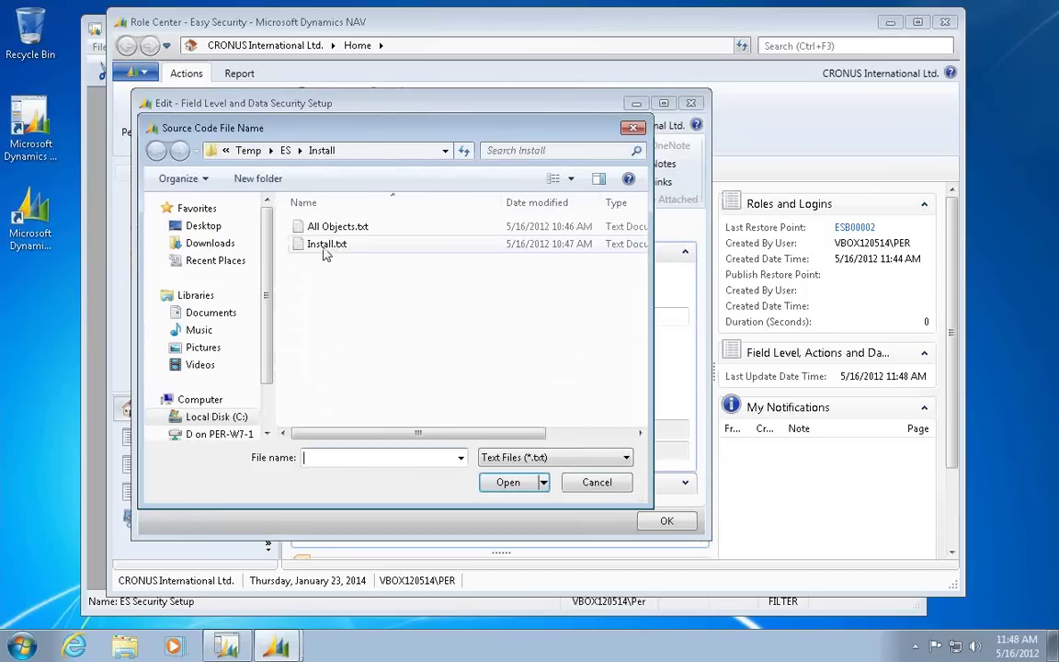
pyautogui.click(323, 246)
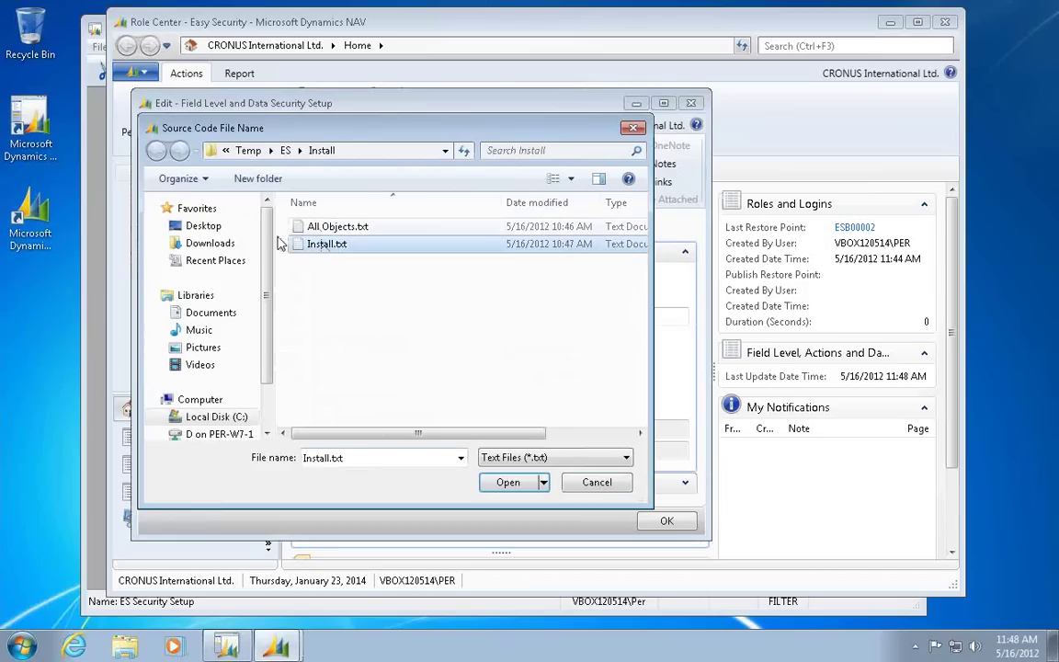
pyautogui.click(509, 483)
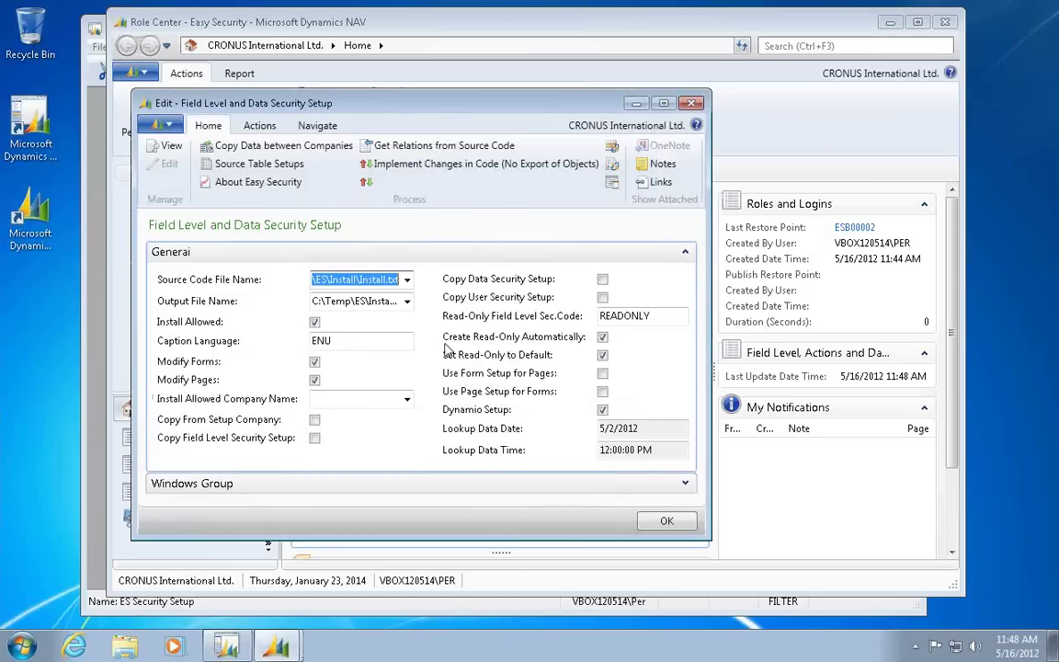
pyautogui.click(451, 166)
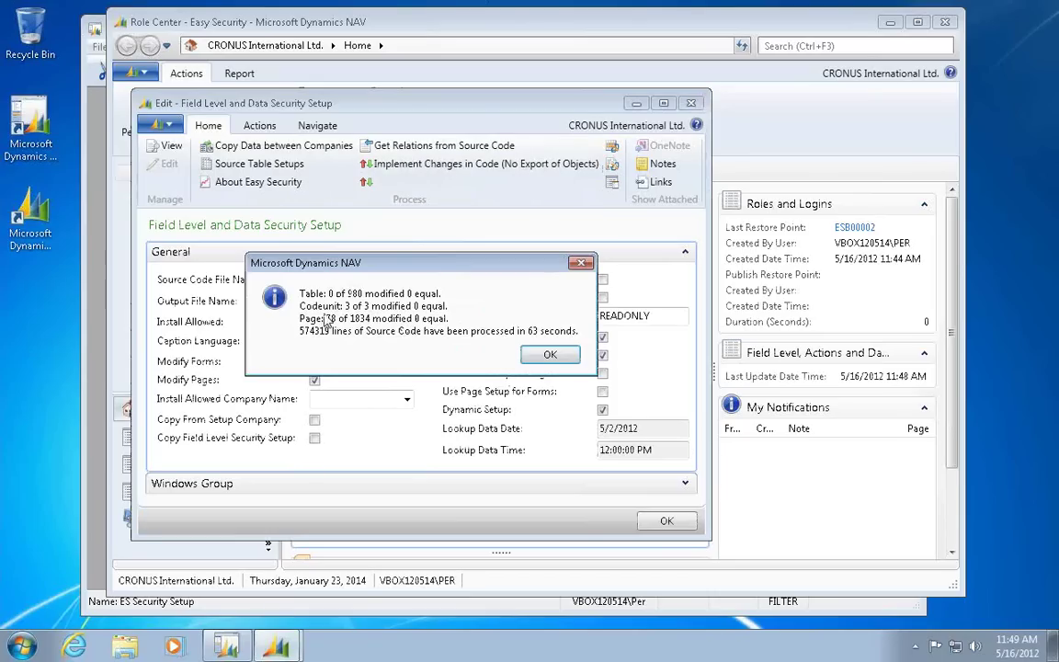
# Step: Dismiss the summary showing 3 codeunits and 78 pages modified
pyautogui.click(550, 355)
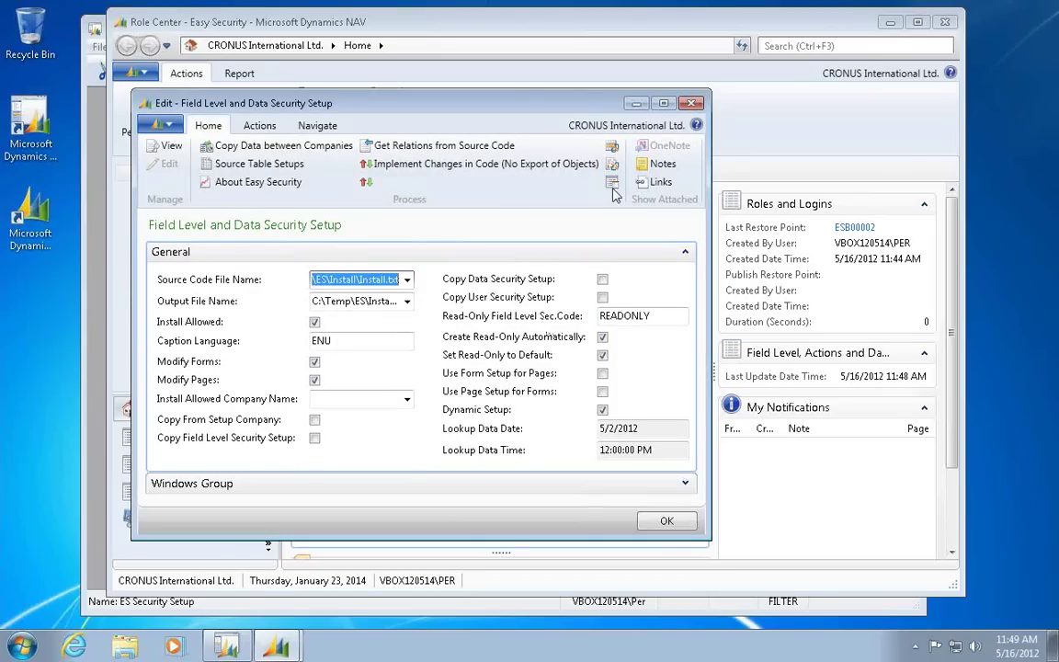
# Step: Close the setup window and import Install-out.txt as a text file into Object Designer
pyautogui.click(694, 104)
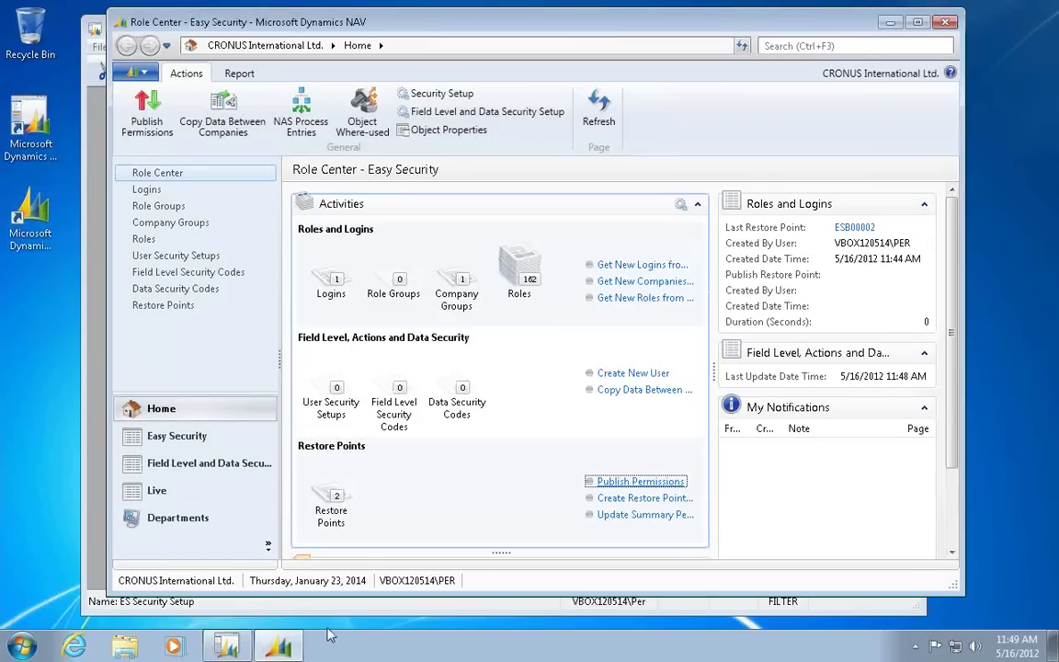
pyautogui.click(102, 510)
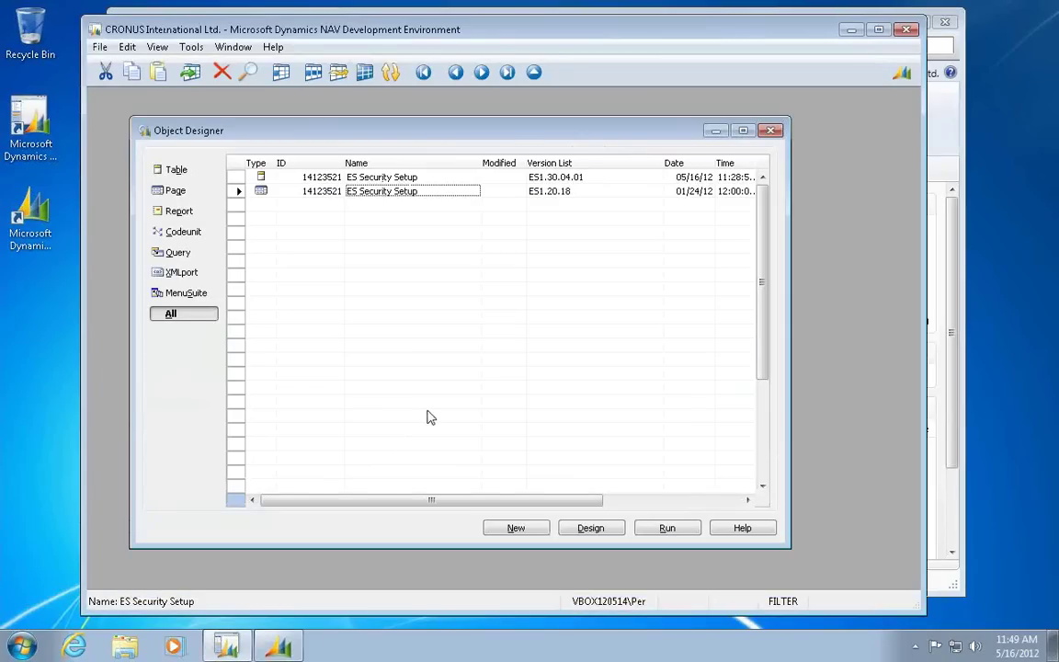
pyautogui.hotkey('alt', 'f')
pyautogui.press('i')
pyautogui.click(364, 385)
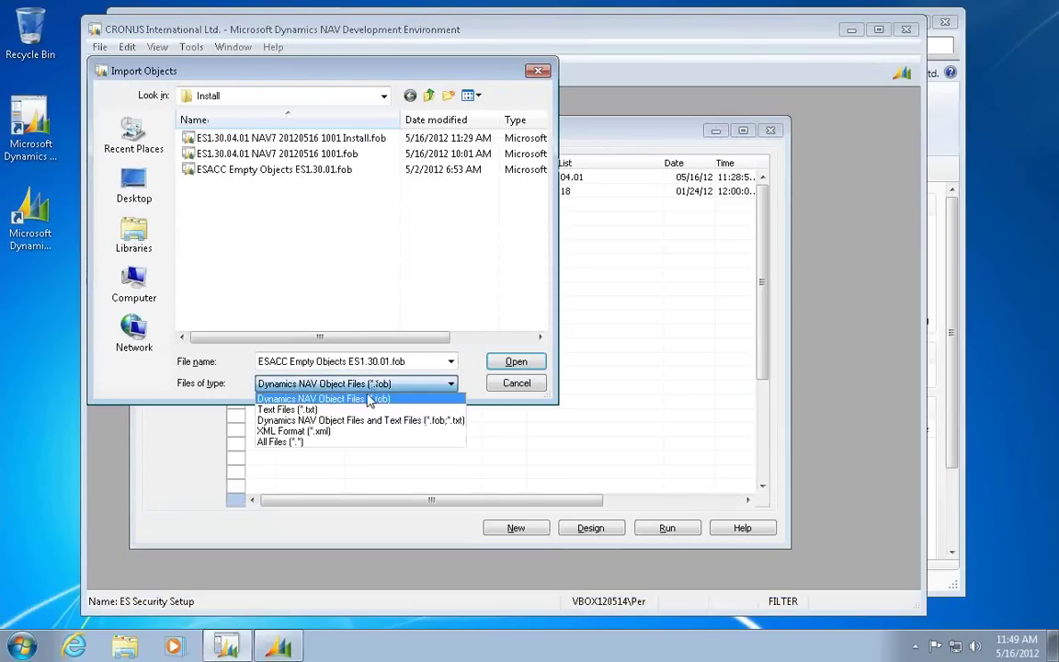
pyautogui.click(361, 410)
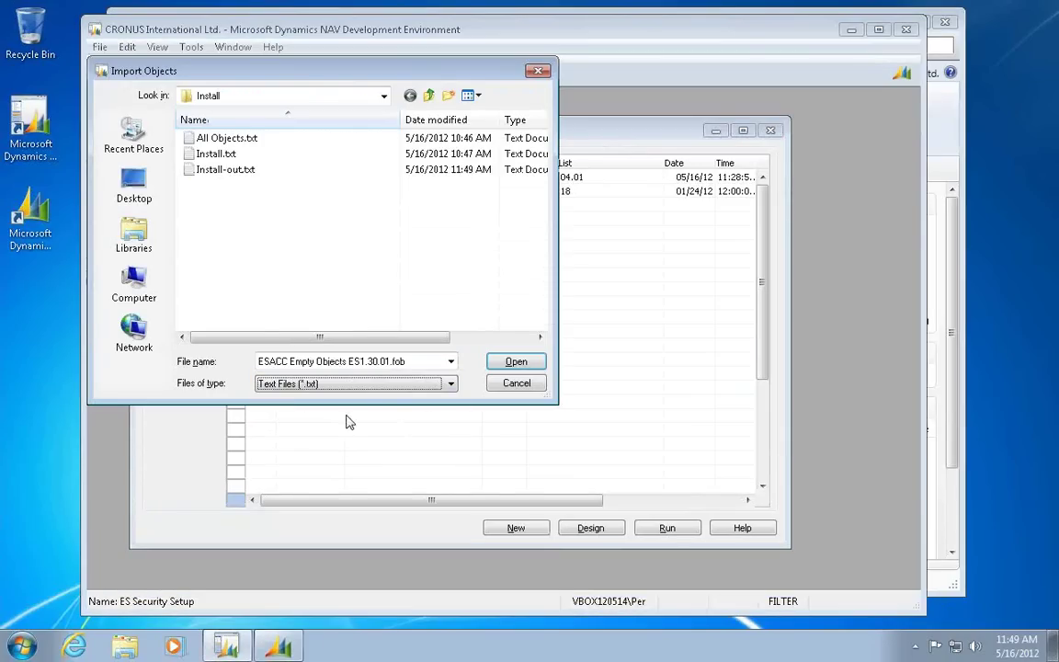
pyautogui.click(217, 173)
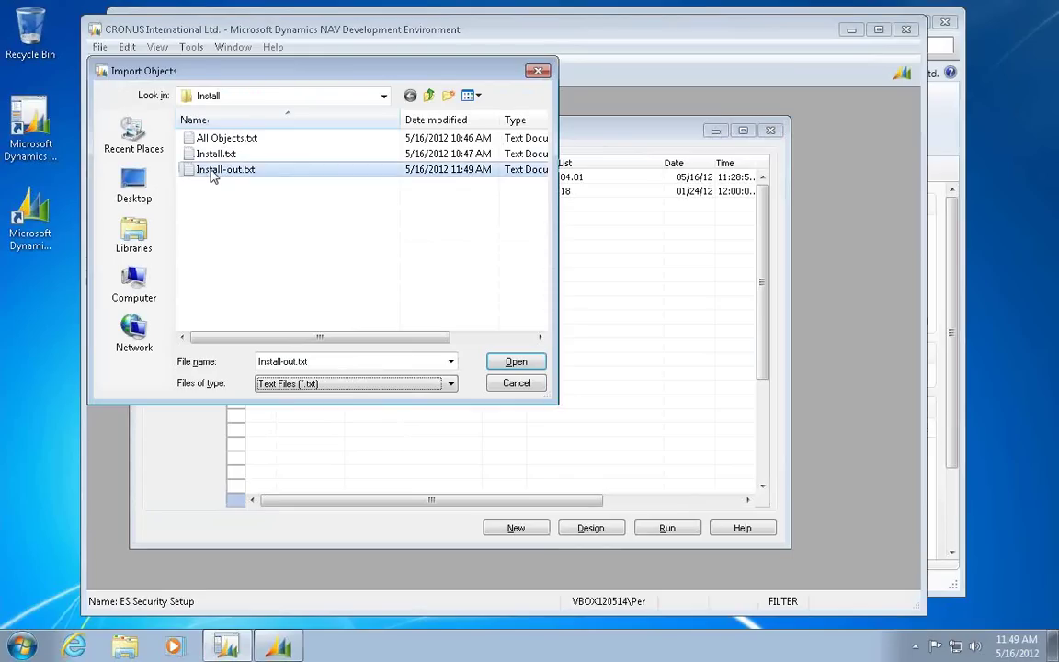
pyautogui.click(515, 361)
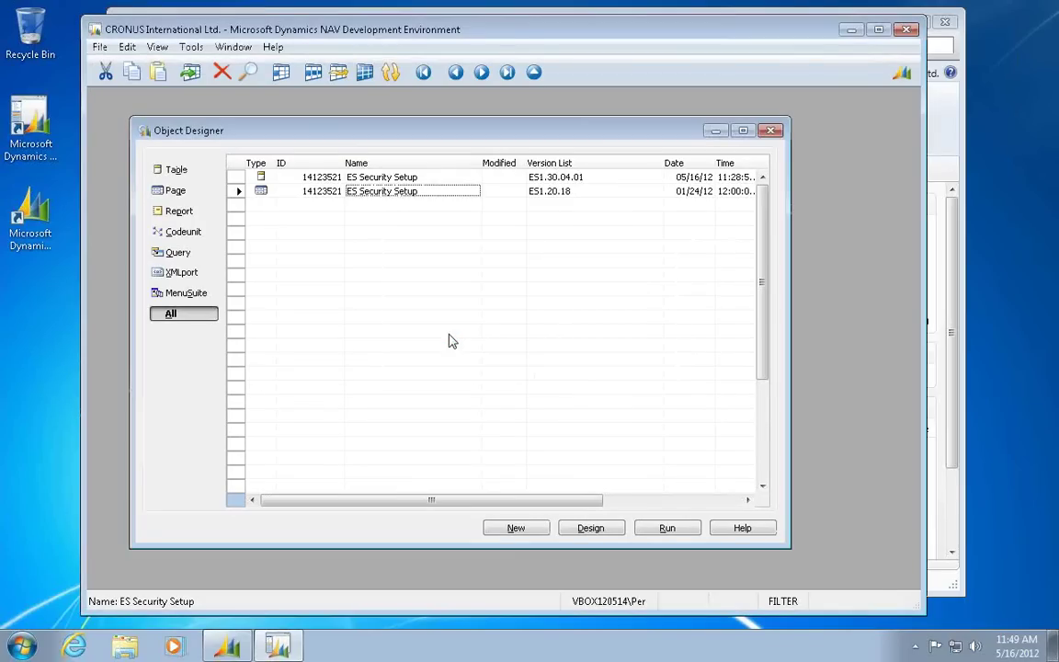
# Step: Clear the ID filter and filter the object list to Compiled = No
pyautogui.hotkey('ctrl', 'F7')
pyautogui.press('Up')
pyautogui.press('Delete')
pyautogui.press('Down')
pyautogui.press('Return')
pyautogui.press('Right')
pyautogui.press('Right')
pyautogui.press('Right')
pyautogui.press('Right')
pyautogui.press('Right')
pyautogui.press('Right')
pyautogui.press('Right')
pyautogui.press('Left')
pyautogui.press('Left')
pyautogui.press('F7')
pyautogui.write('No')
pyautogui.press('Return')
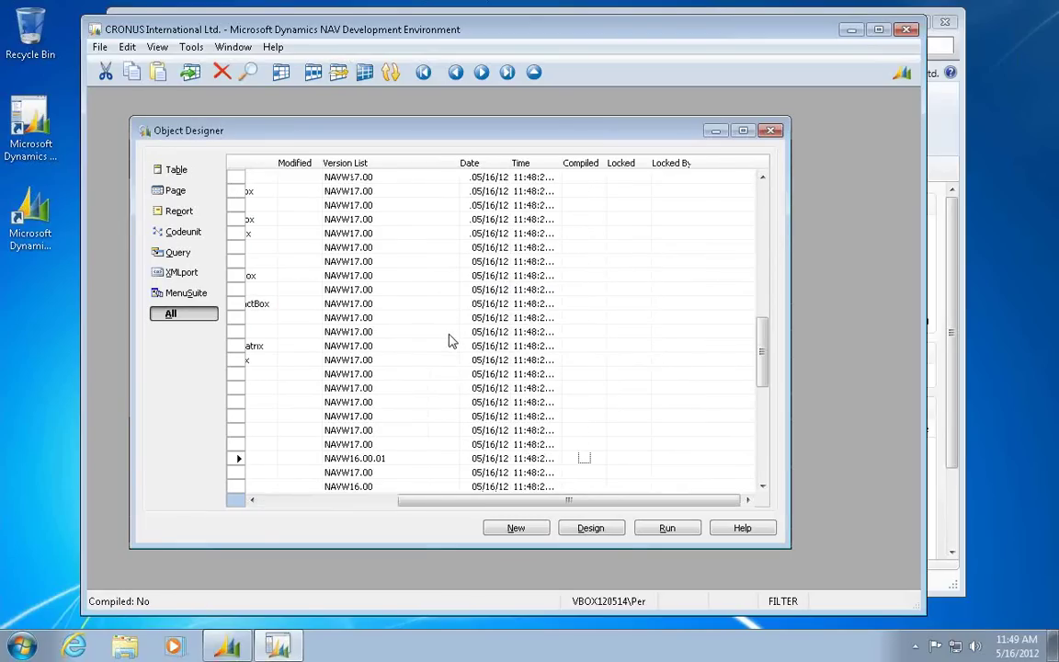
pyautogui.press('Home')
pyautogui.hotkey('ctrl', 'Home')
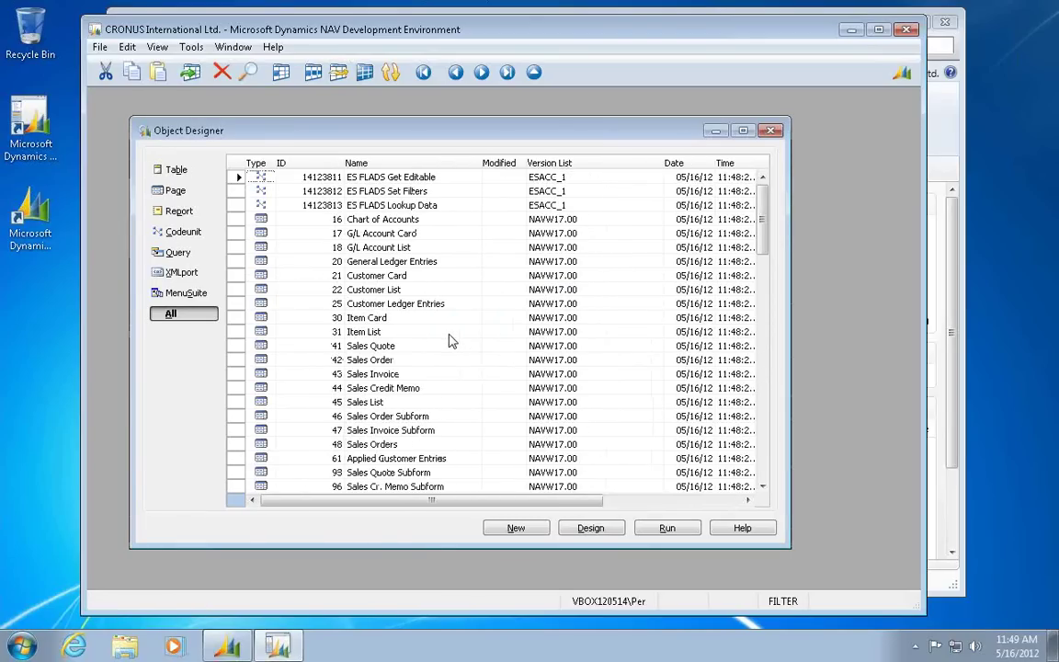
# Step: Select all 81 uncompiled objects and compile them with F11
pyautogui.hotkey('ctrl', 'a')
pyautogui.press('F11')
pyautogui.press('Return')
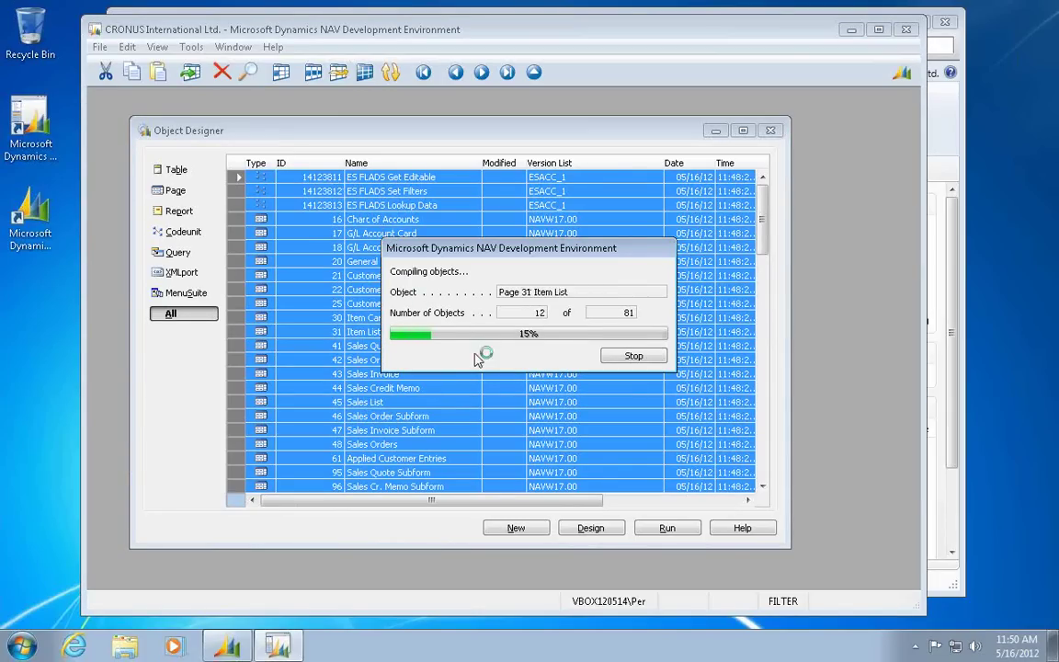
pyautogui.moveTo(238, 649)
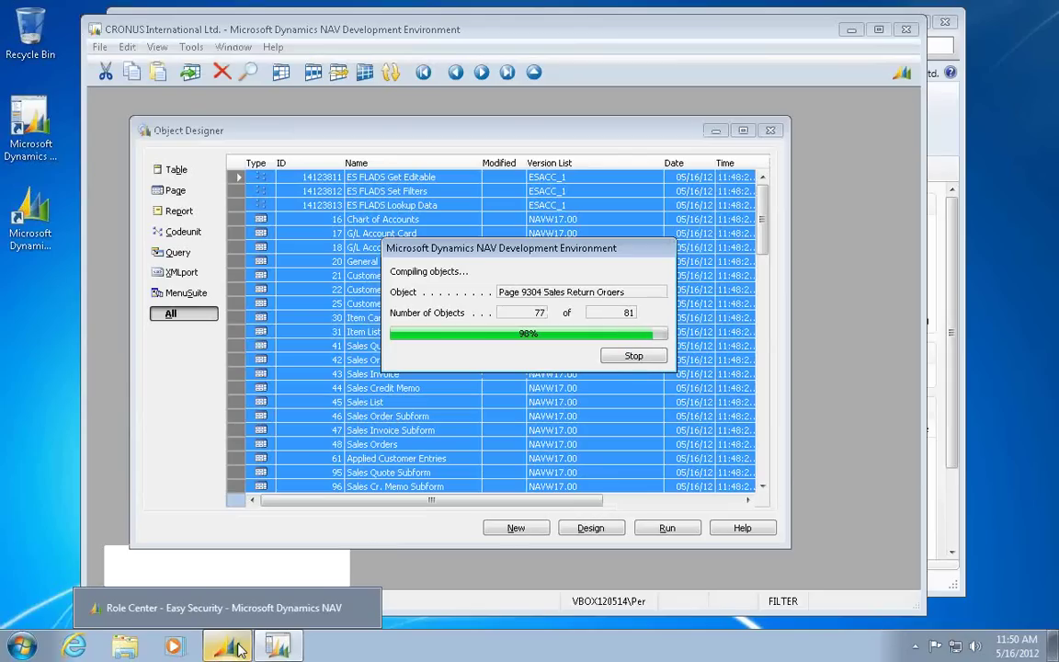
# Step: Check a new order under Sales & Marketing > Order Processing > Sales Orders, then open Field Level and Data Security
pyautogui.click(237, 650)
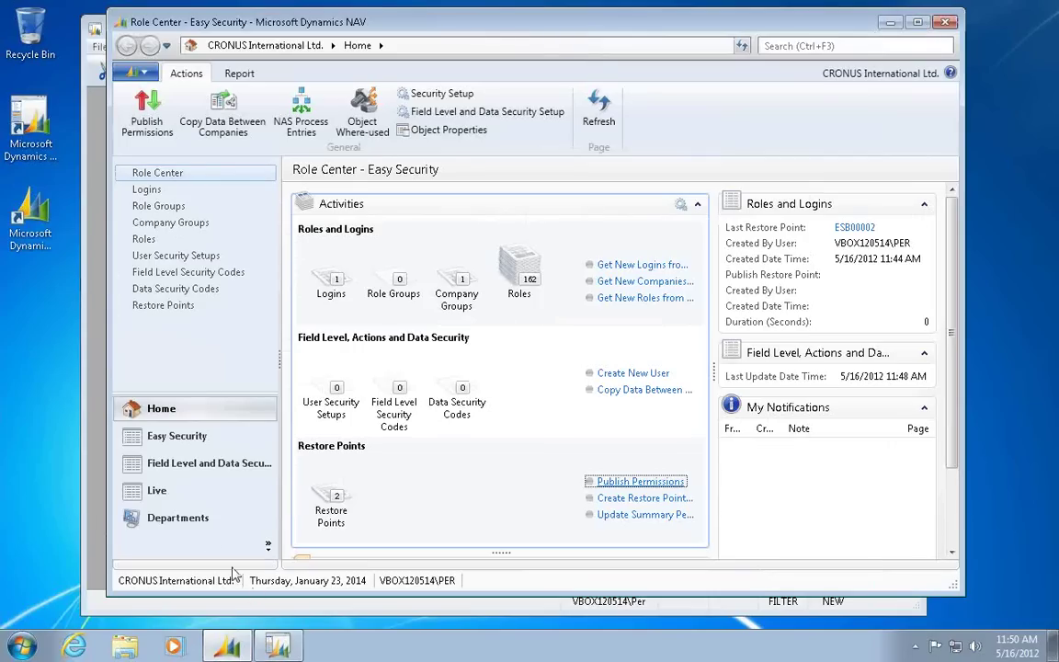
pyautogui.click(192, 519)
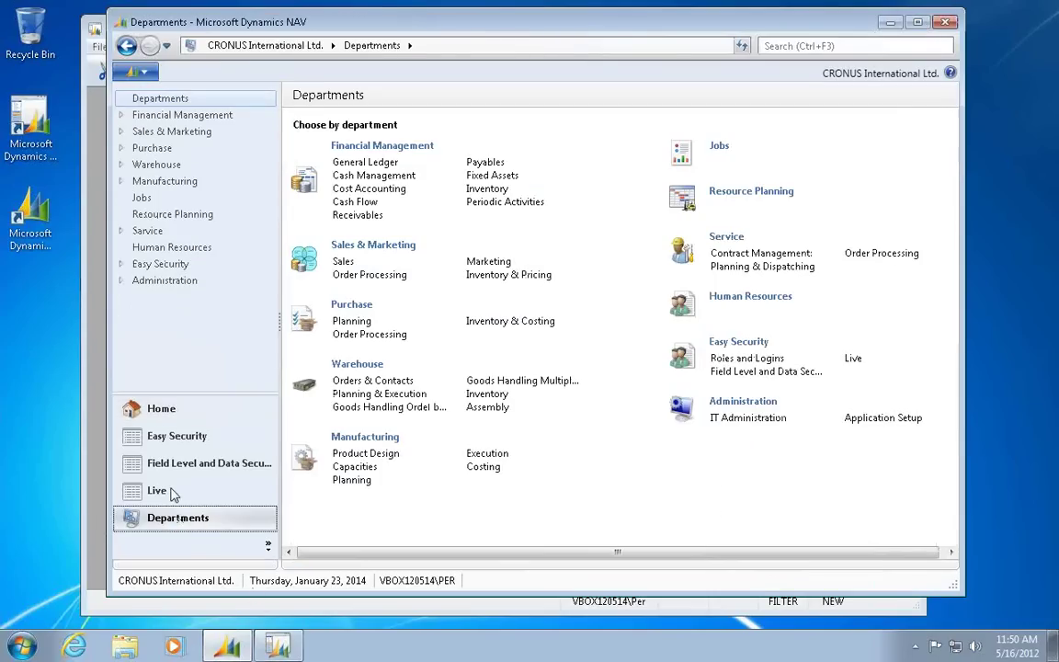
pyautogui.click(138, 131)
pyautogui.click(354, 180)
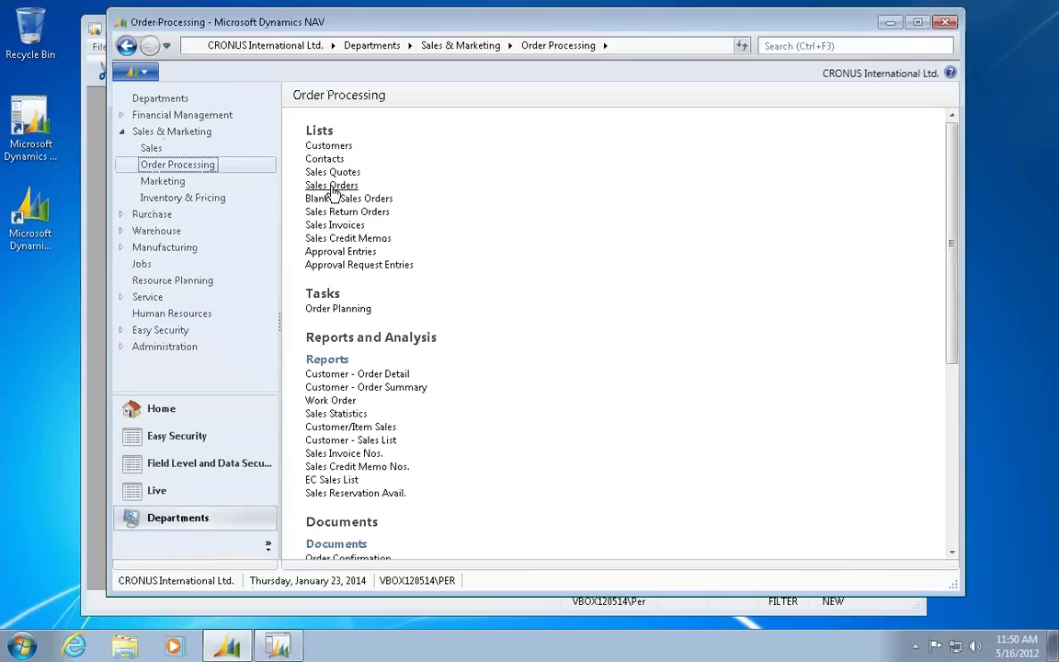
pyautogui.click(333, 187)
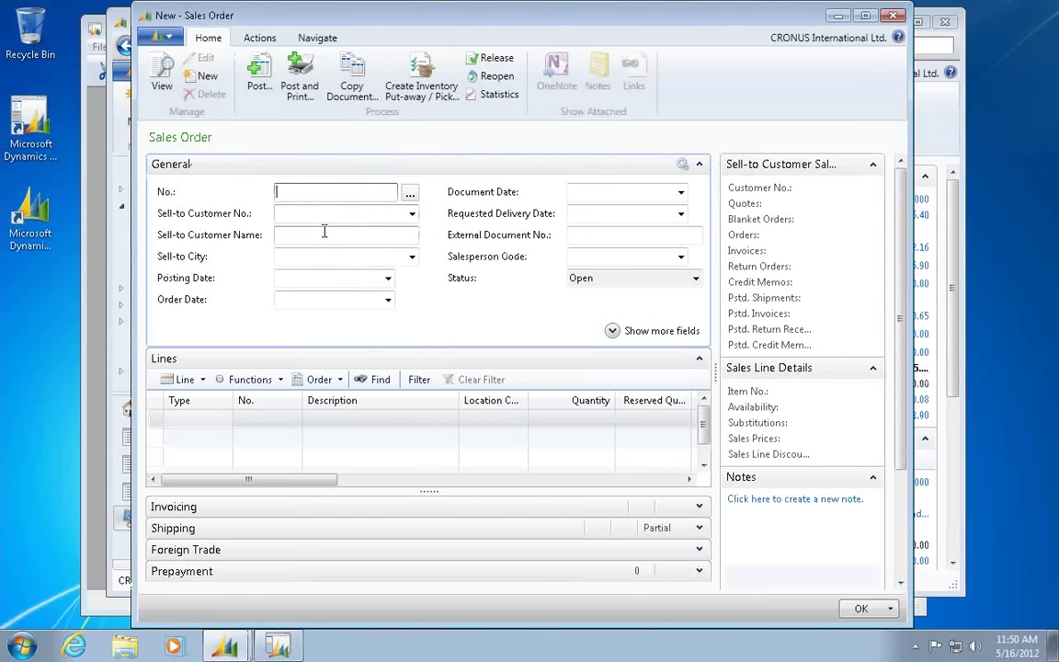
pyautogui.click(893, 15)
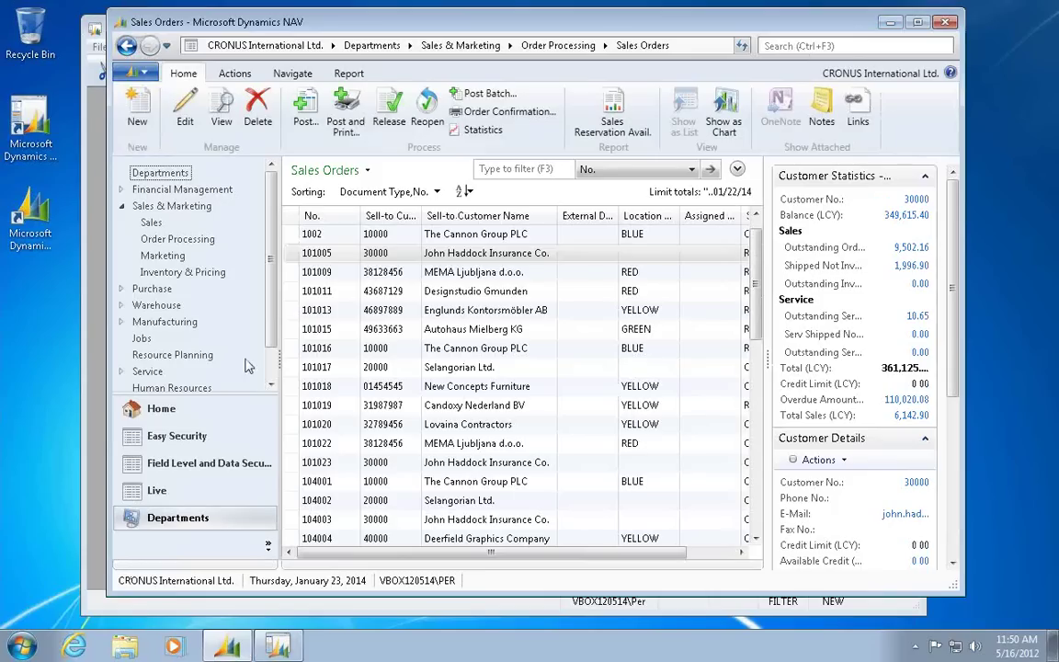
pyautogui.click(165, 466)
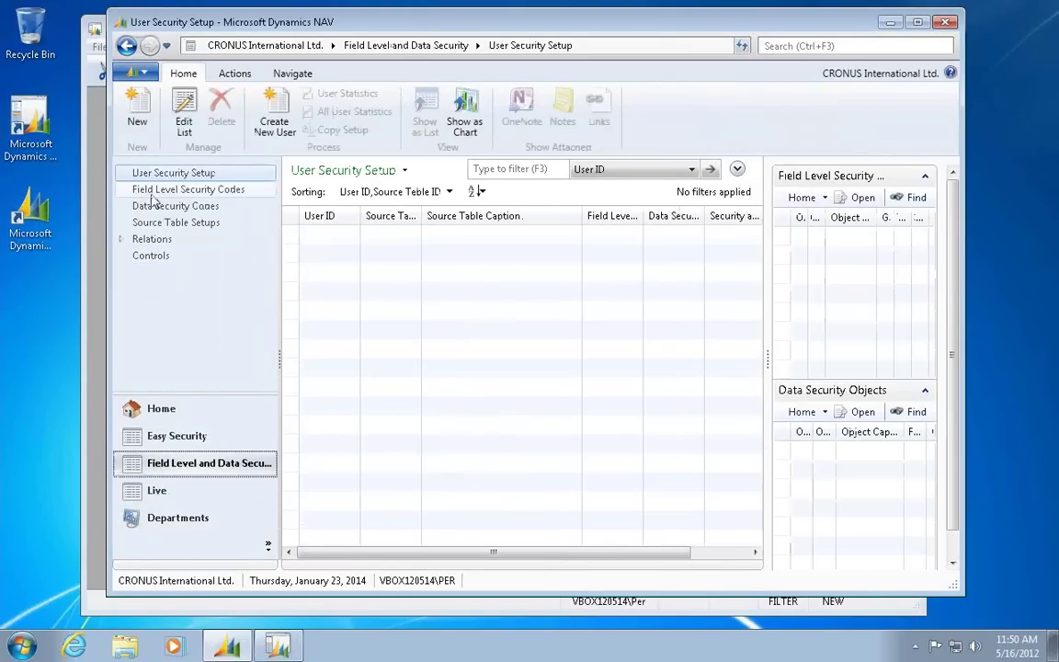
# Step: Add READONLY entries for table 36 Sales Header and table 37 Sales Line, then close the window
pyautogui.click(131, 111)
pyautogui.click(270, 286)
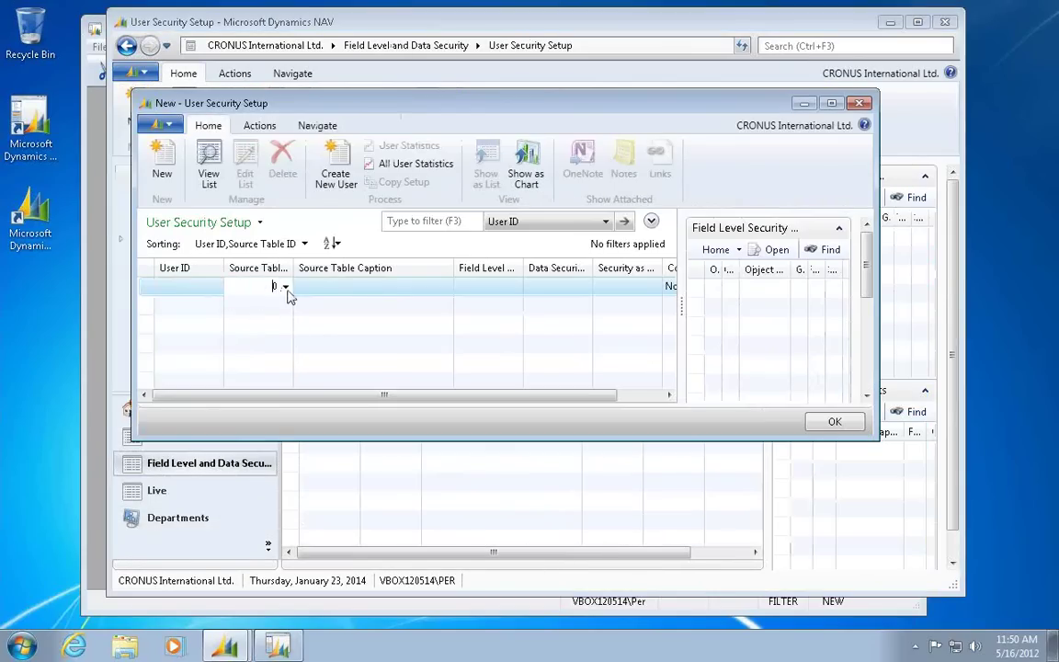
pyautogui.press('Tab')
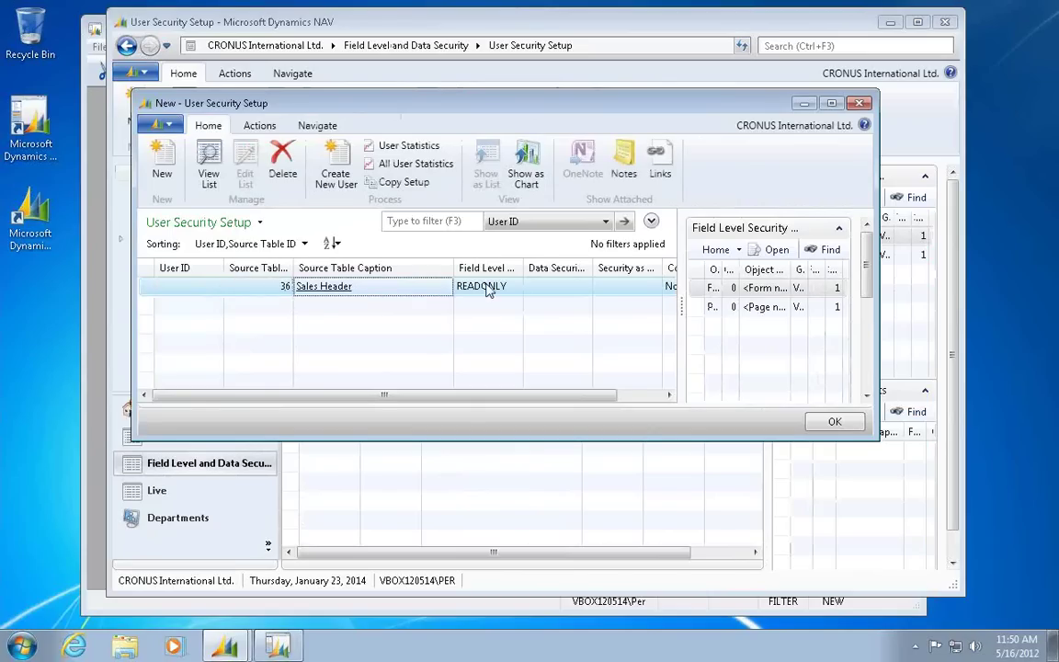
pyautogui.press('Down')
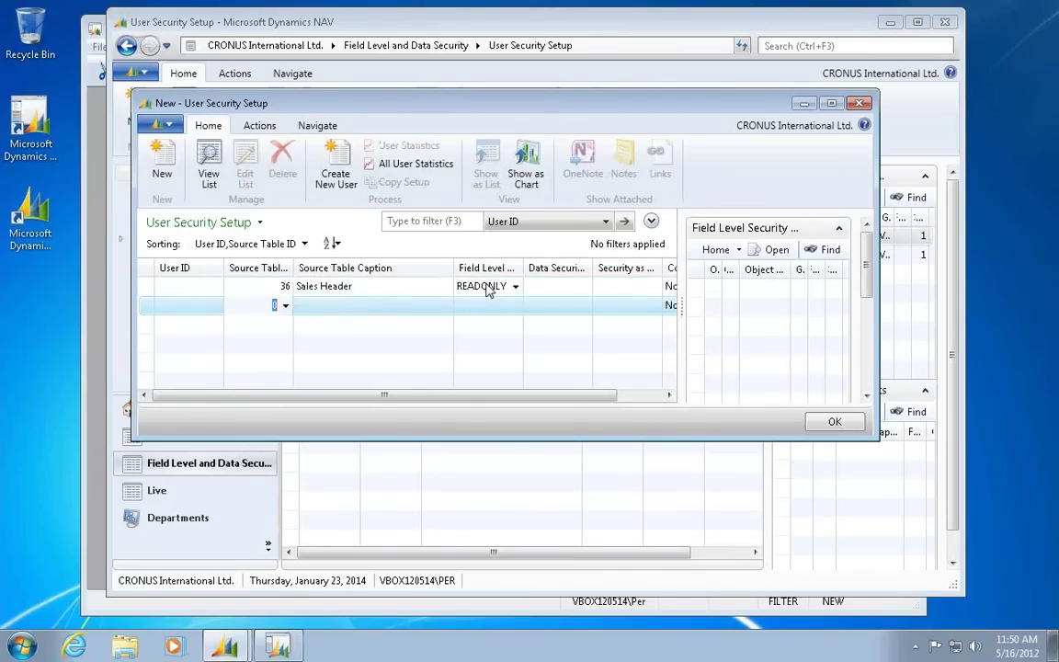
pyautogui.write('37')
pyautogui.press('Tab')
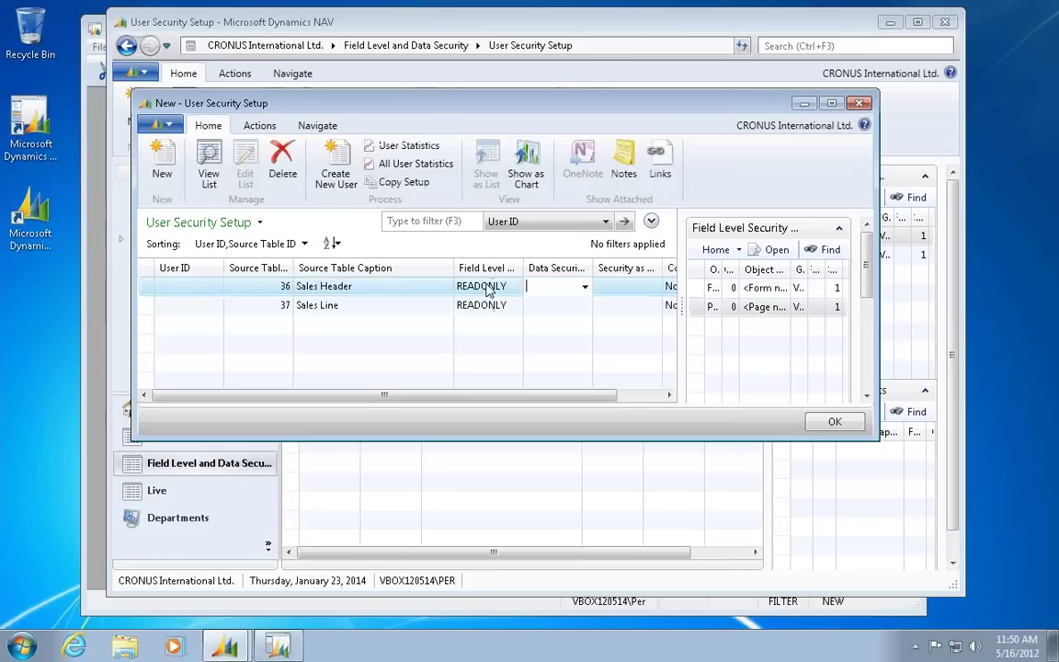
pyautogui.click(487, 288)
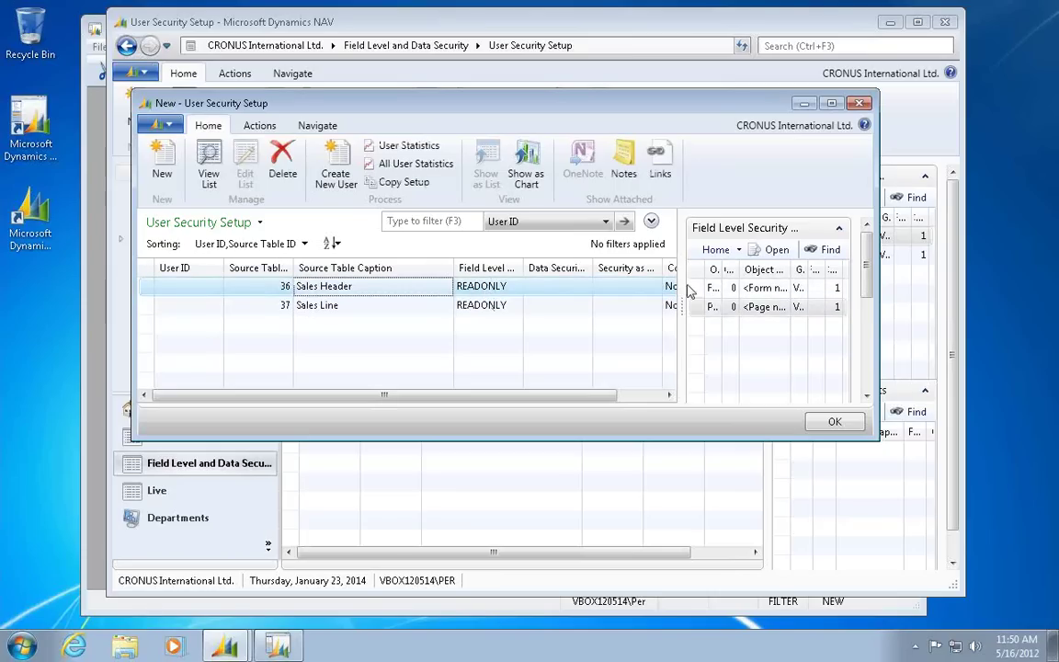
pyautogui.press('Escape')
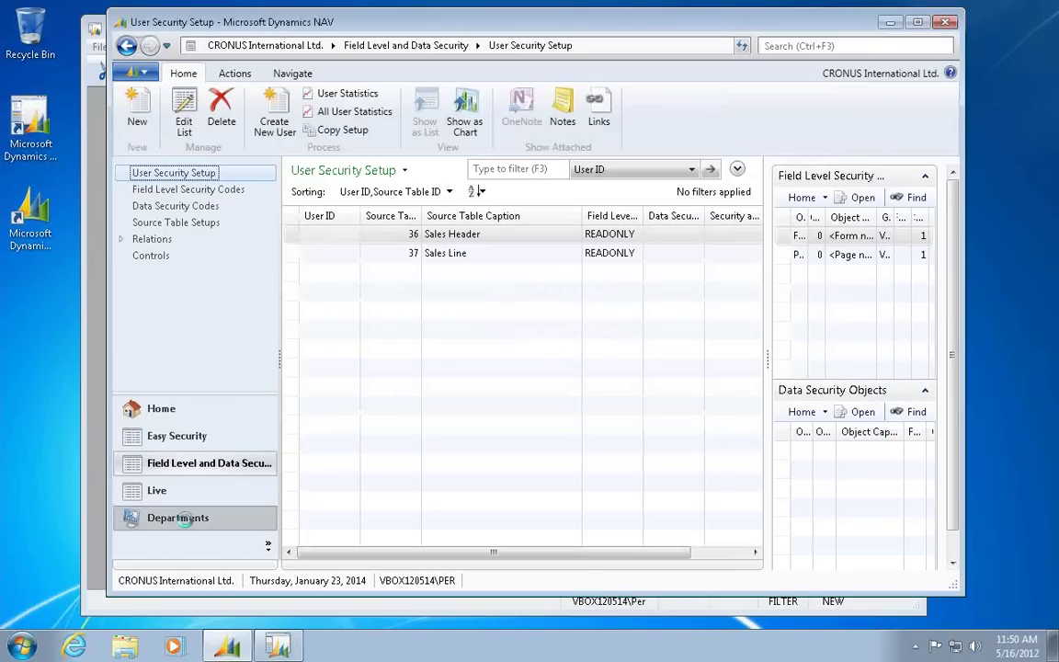
# Step: Open a new sales order, confirm its fields are greyed out, and close it
pyautogui.click(184, 518)
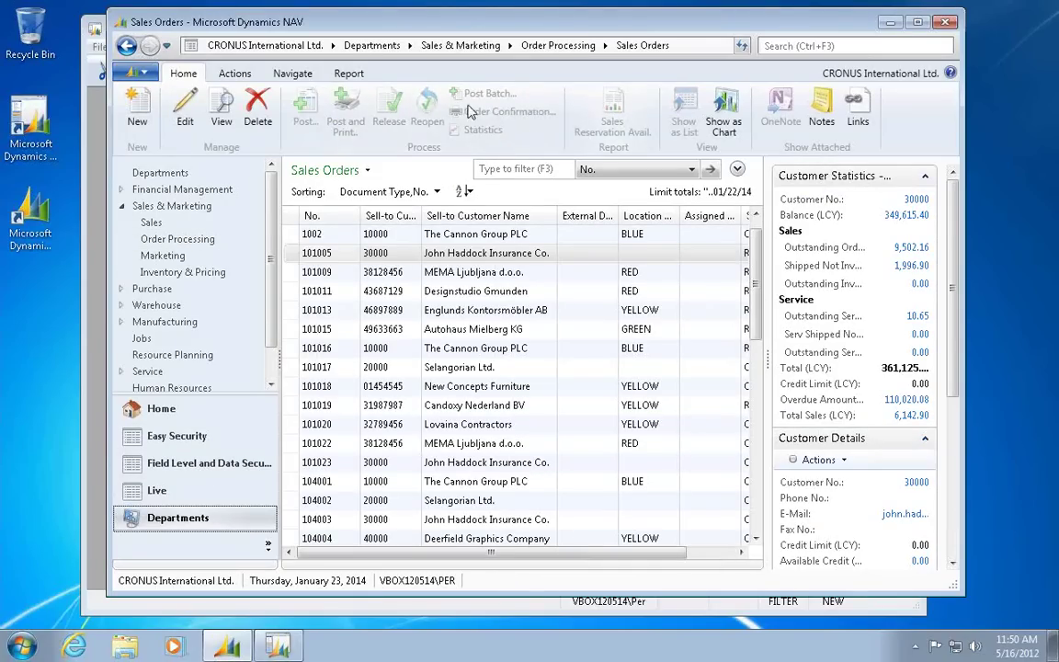
pyautogui.click(136, 110)
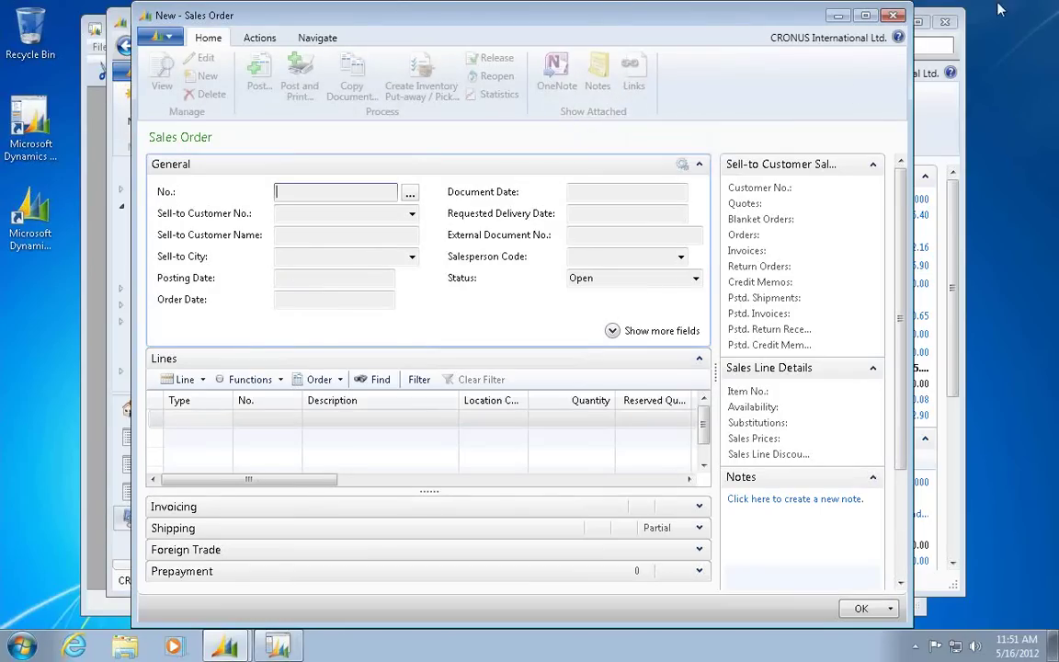
pyautogui.click(895, 16)
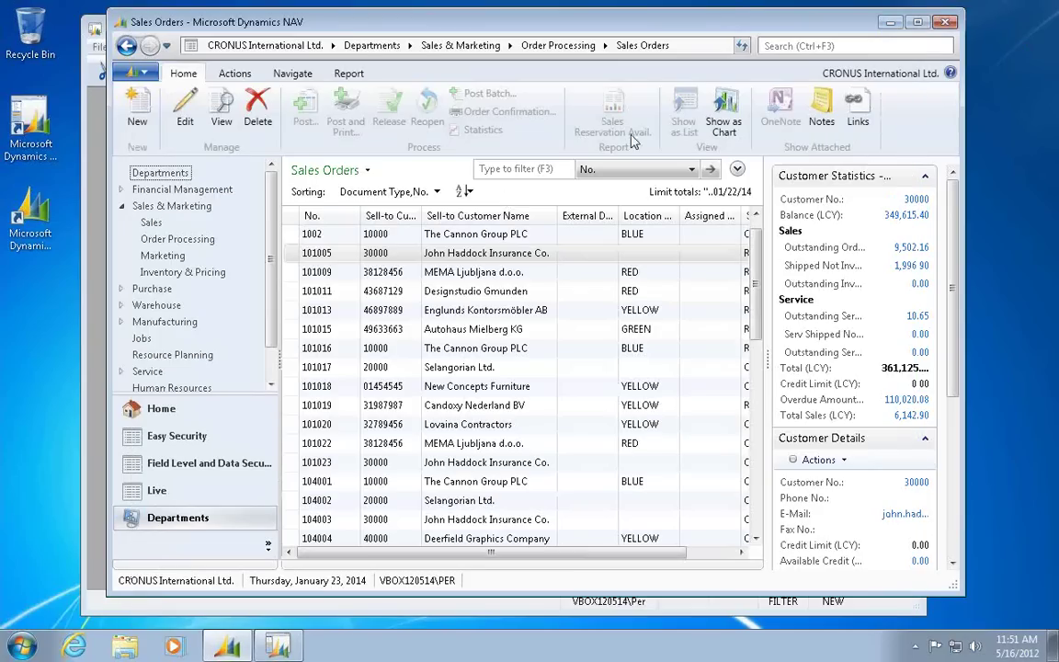